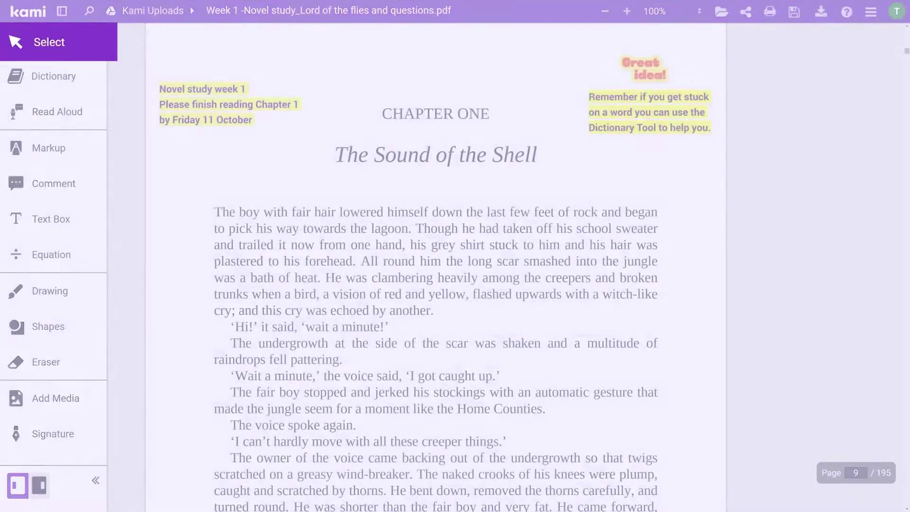
- Try the selection modes on the chapter's first line and the Novel study week 1 note, then pan the page
click(122, 40)
drag(214, 211, 656, 212)
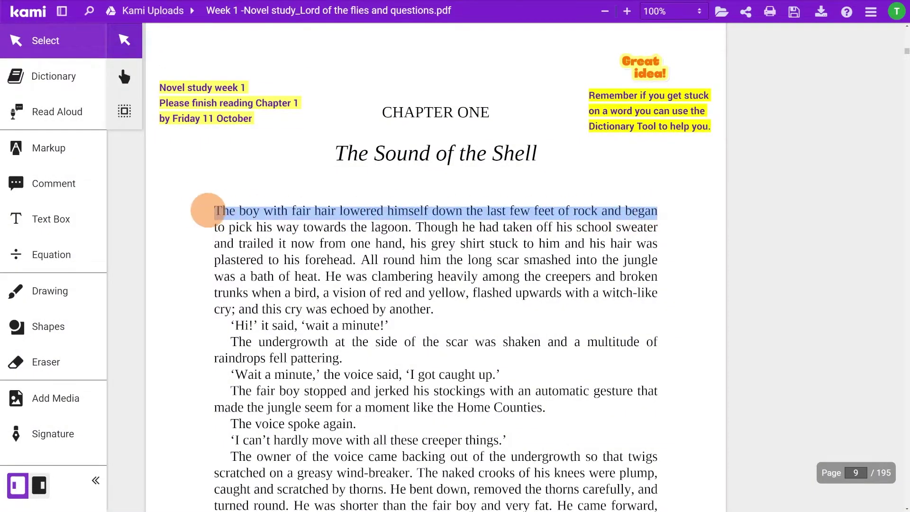
click(163, 113)
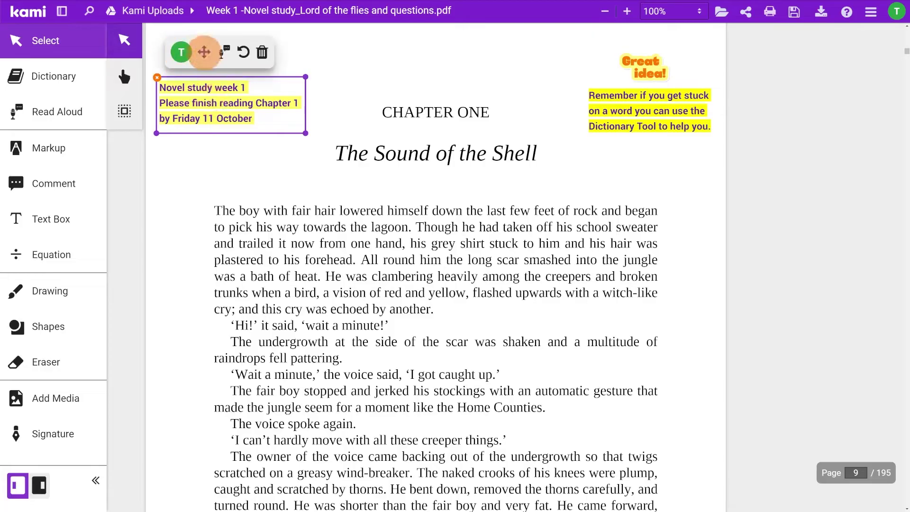
click(147, 75)
click(124, 77)
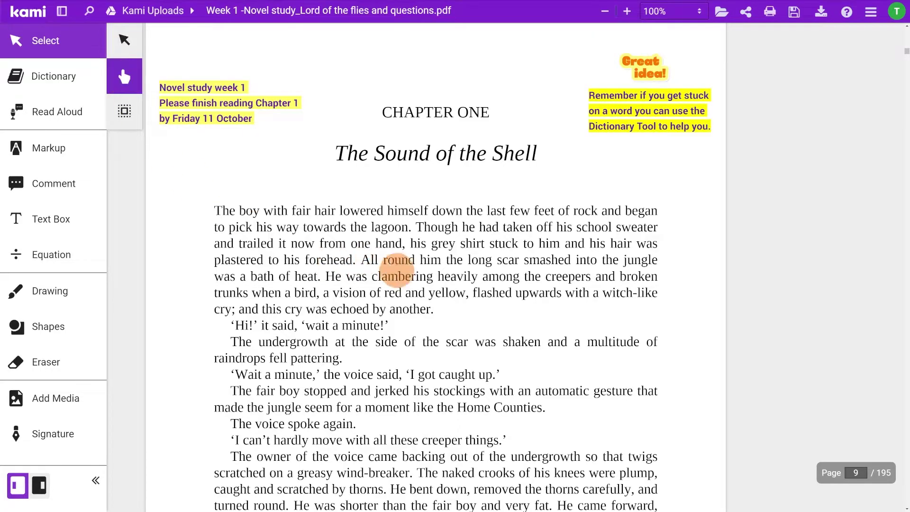
mouse_move(438, 313)
mouse_down()
mouse_move(418, 69)
mouse_move(429, 166)
mouse_move(431, 438)
mouse_move(443, 492)
mouse_move(437, 318)
mouse_up()
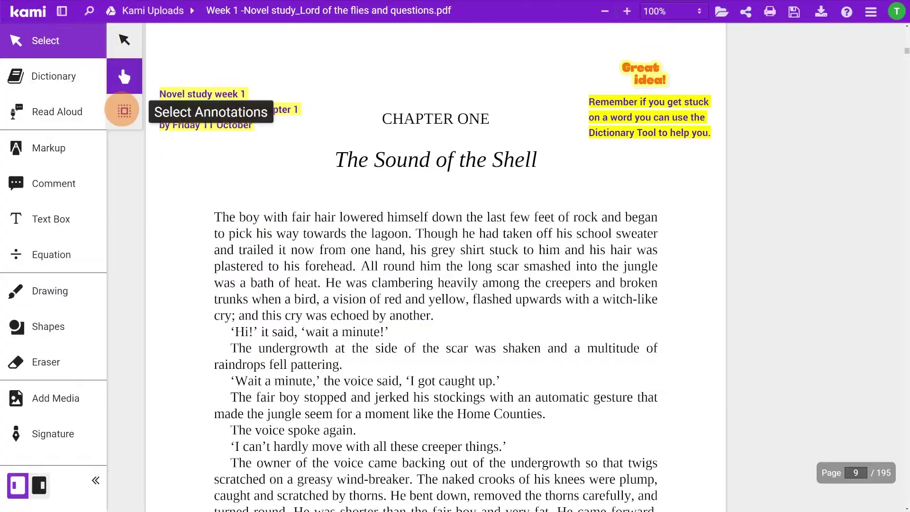
- Marquee-select both header notes and nudge them slightly down and to the right
click(124, 112)
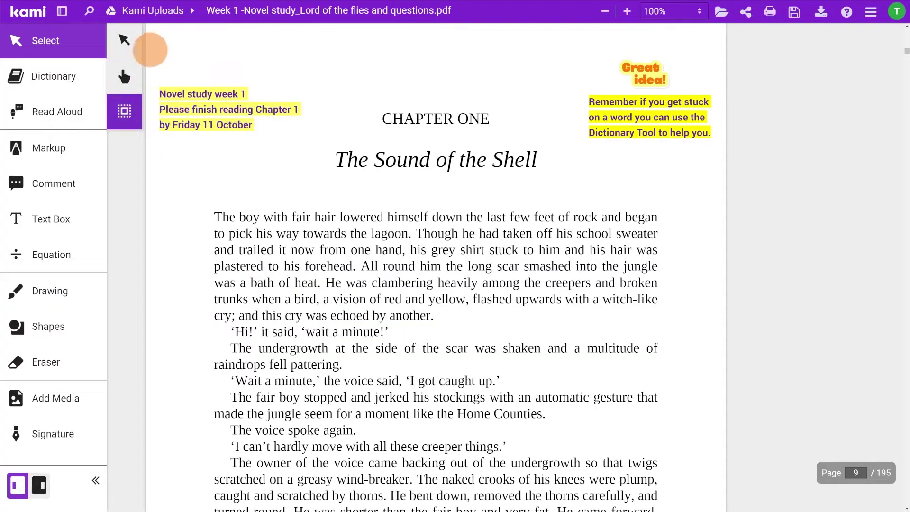
mouse_move(148, 42)
mouse_down()
mouse_move(735, 162)
mouse_move(742, 176)
mouse_up()
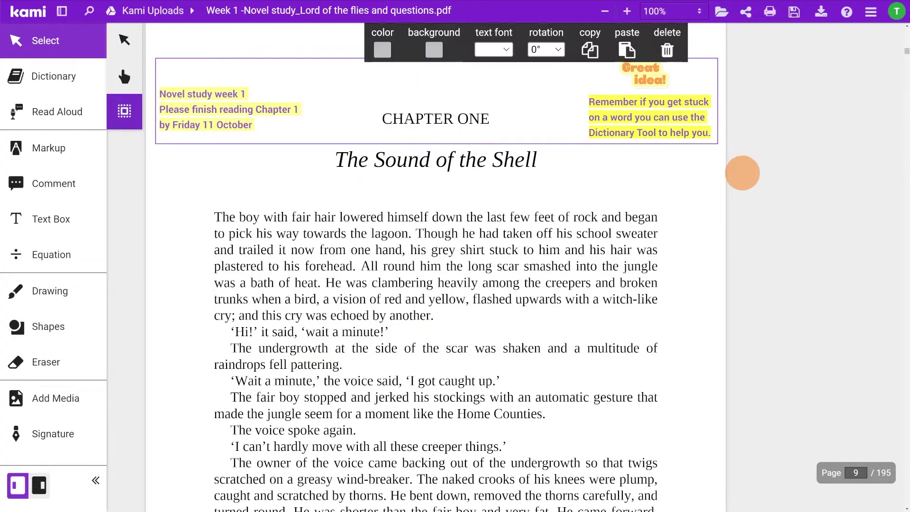
mouse_move(682, 121)
mouse_down()
mouse_move(682, 175)
mouse_move(682, 141)
mouse_up()
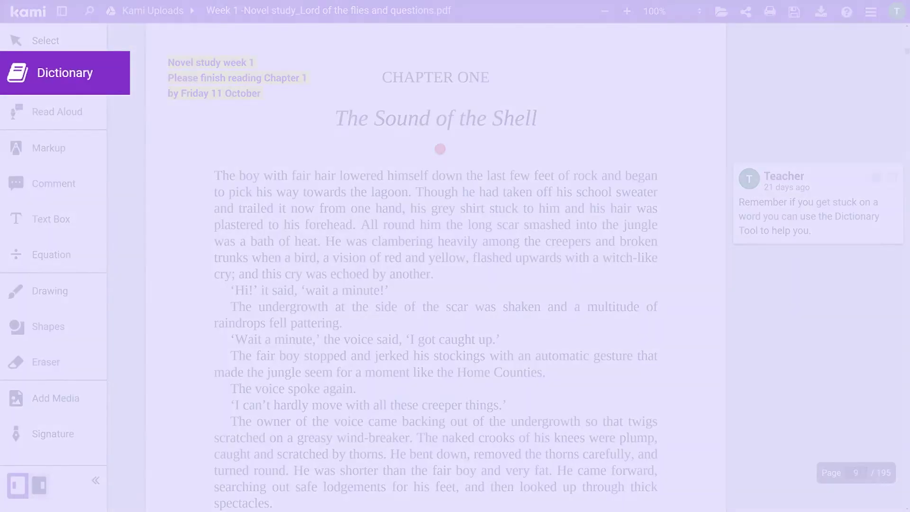
- Select the word 'lagoon' in the first paragraph with the Dictionary tool
click(53, 76)
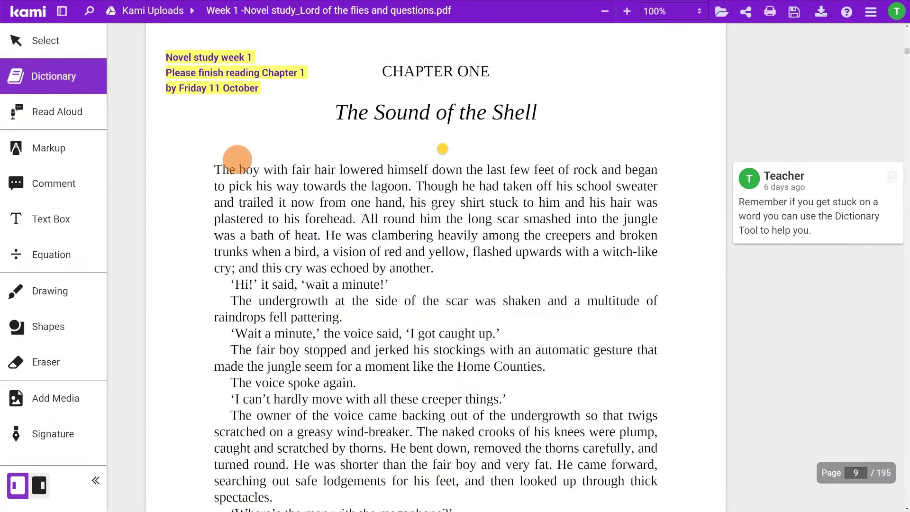
drag(371, 186, 410, 186)
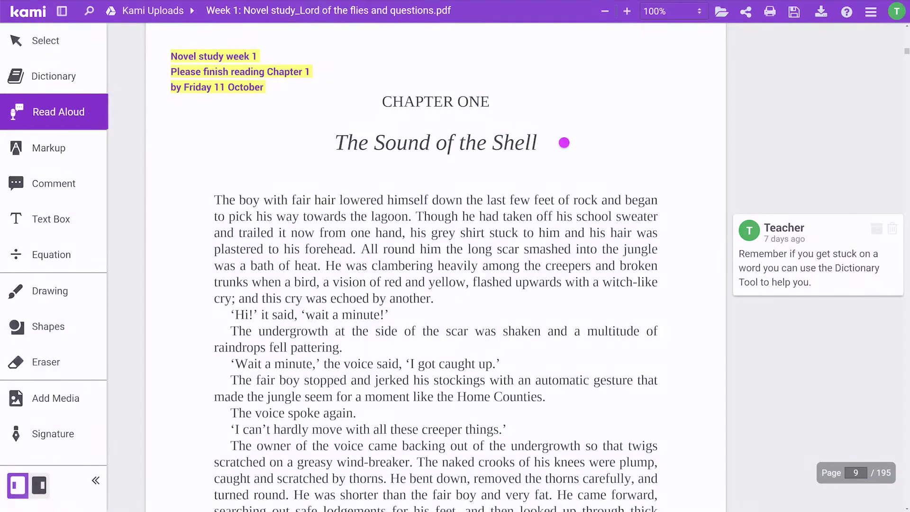
- Have the chapter's opening sentence read aloud, adjusting the reading voice and speed
click(47, 109)
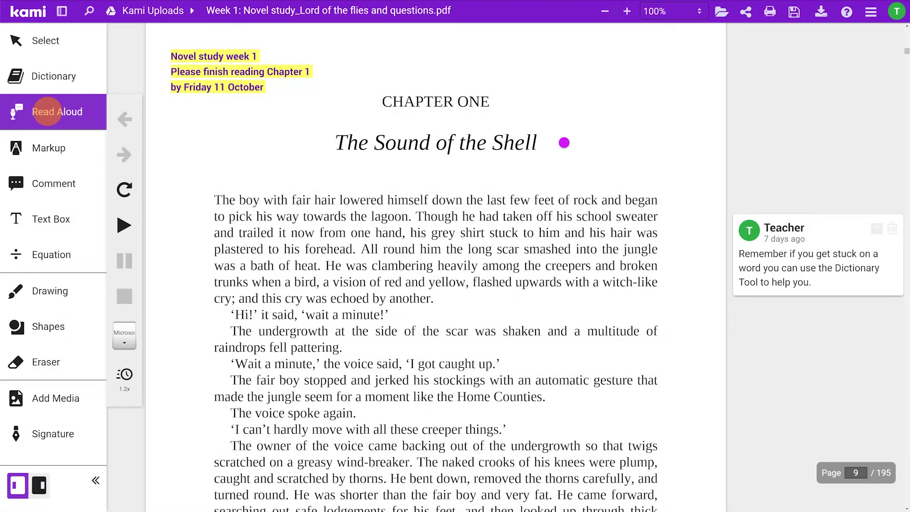
drag(216, 200, 412, 217)
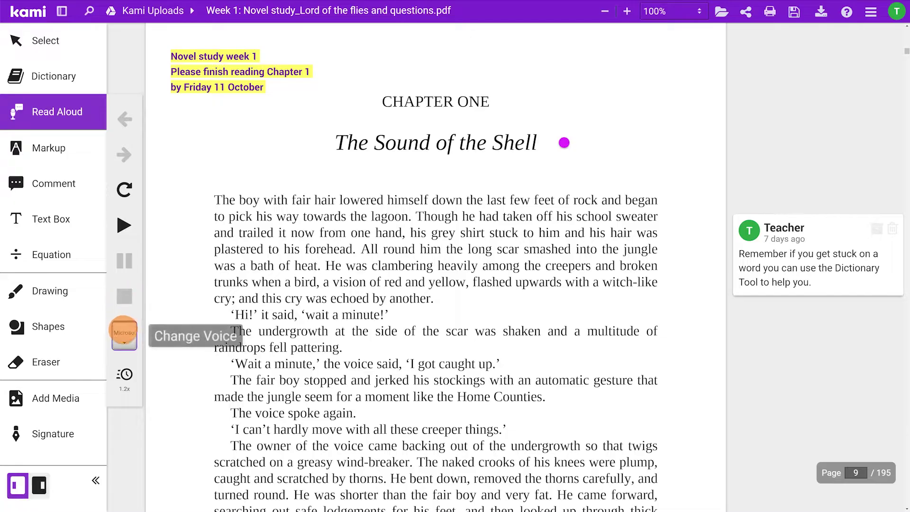
click(124, 335)
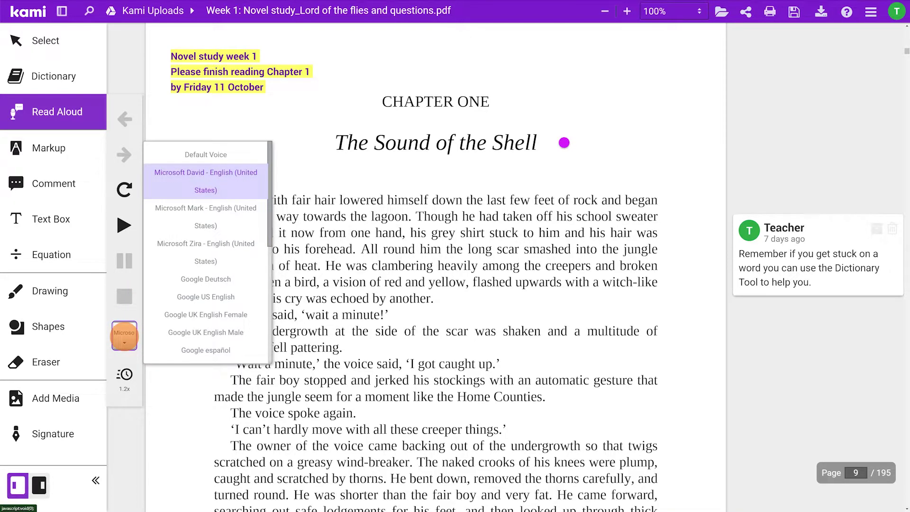
click(125, 373)
click(124, 377)
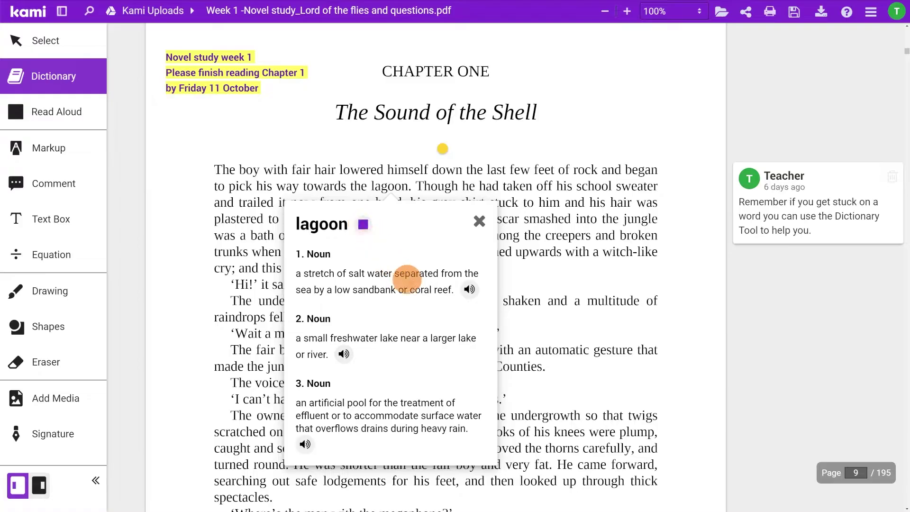
- Play the spoken version of lagoon's first dictionary definition
click(469, 289)
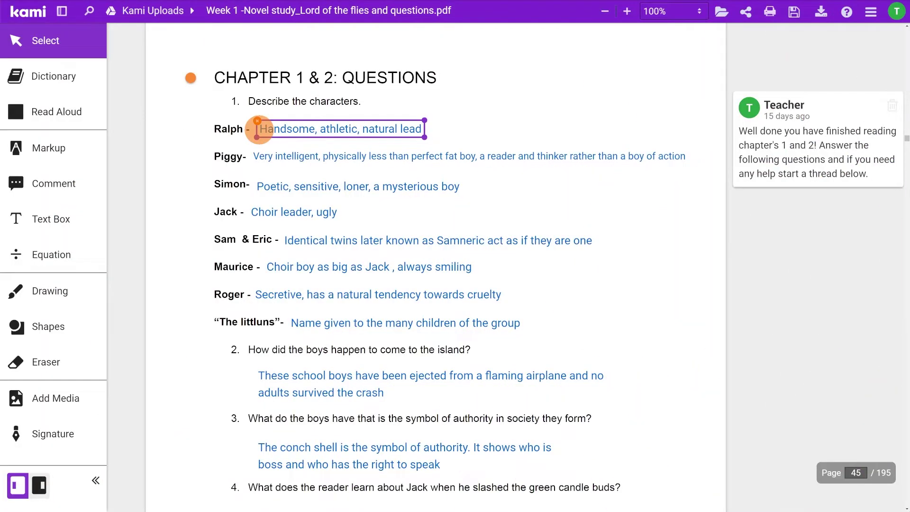
- Have the answer text box beside Ralph read aloud
click(257, 128)
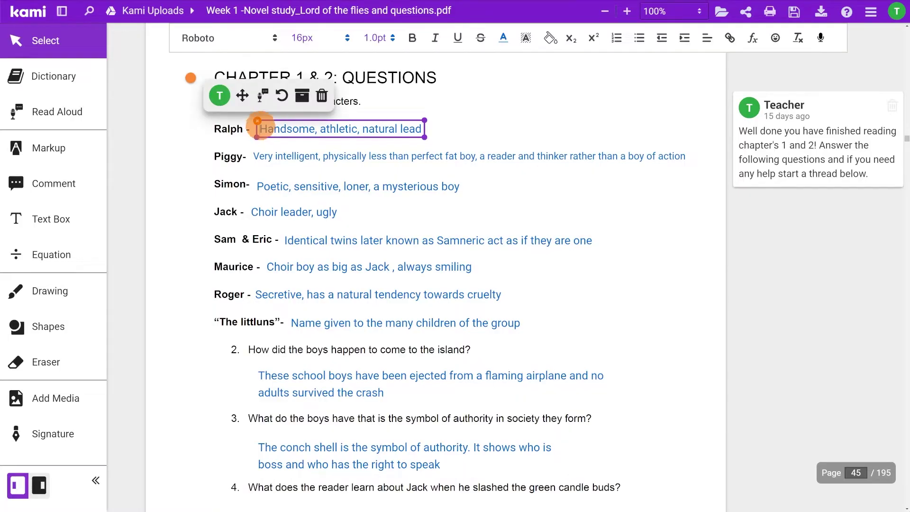
click(259, 97)
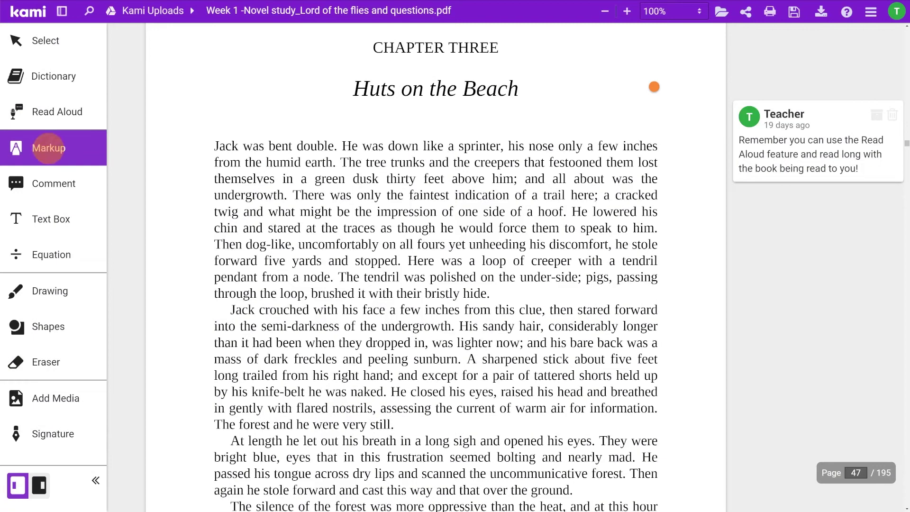
- Highlight the first two lines pink, the faintest-indication lines green and the 'Then dog-like' passage yellow
click(52, 149)
click(124, 147)
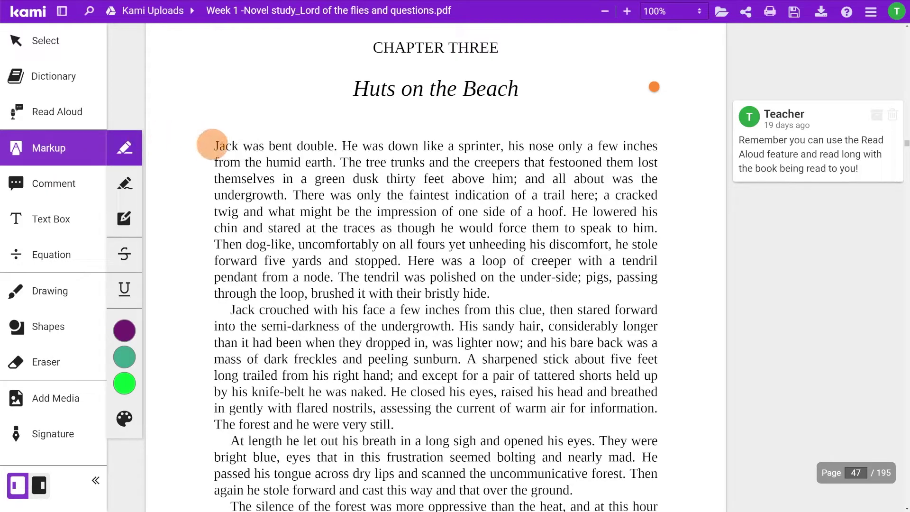
drag(215, 146, 656, 146)
drag(217, 162, 658, 164)
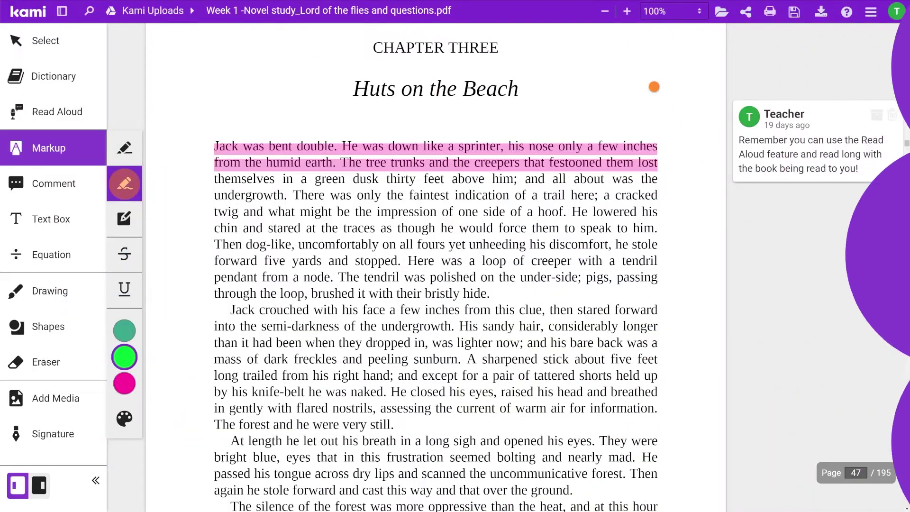
drag(290, 194, 658, 195)
drag(207, 212, 566, 212)
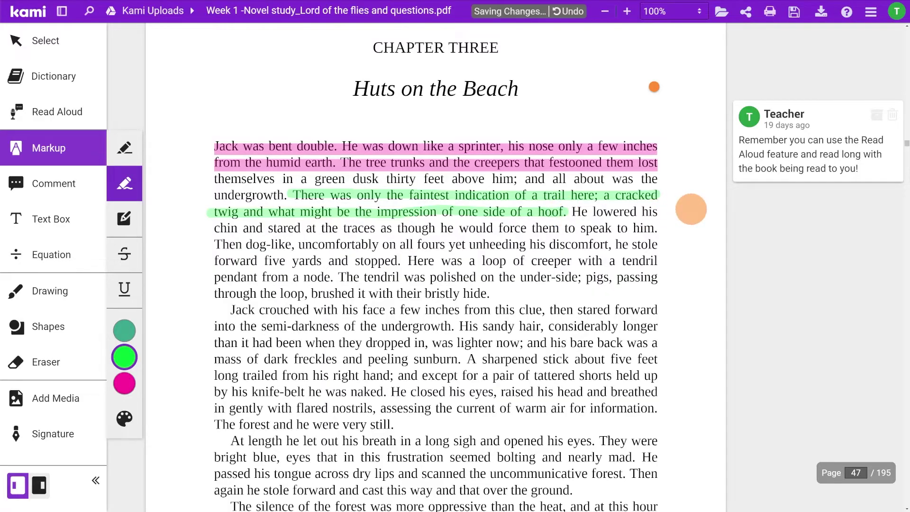
click(124, 219)
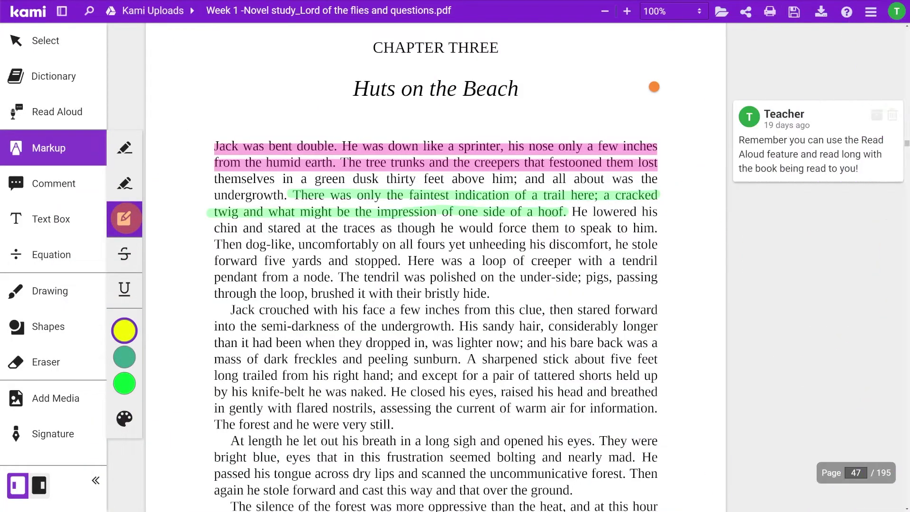
mouse_move(203, 238)
mouse_down()
mouse_move(301, 262)
mouse_move(547, 280)
mouse_move(660, 278)
mouse_move(666, 299)
mouse_up()
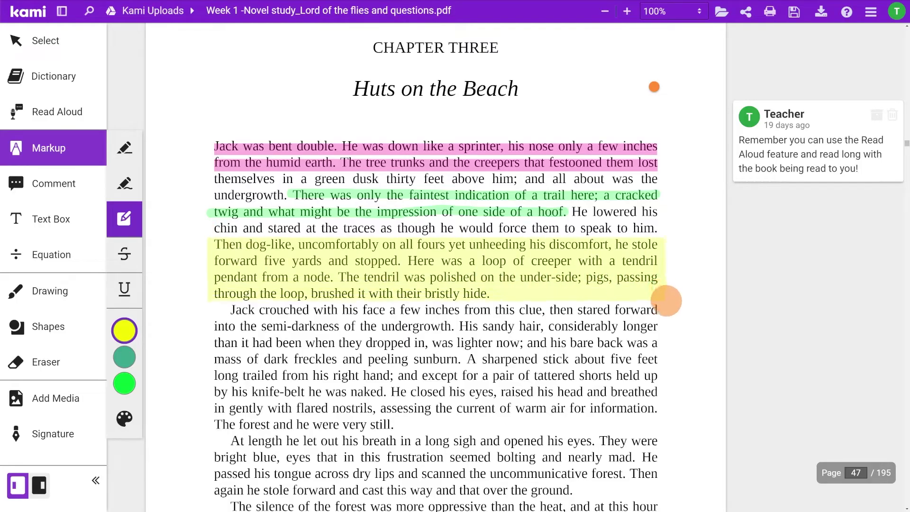
- Strike through the 'Jack crouched' line in red, underline the 'than it had been' line, and open More Colors
click(124, 254)
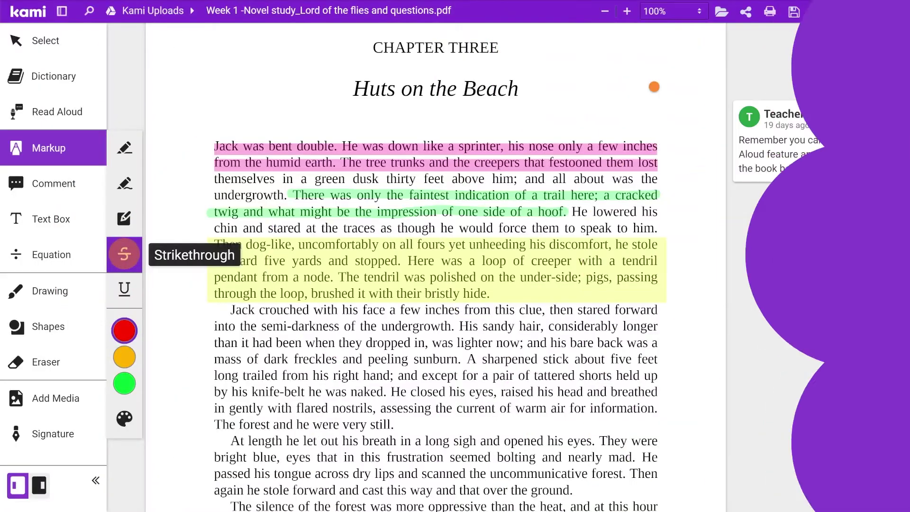
drag(230, 309, 662, 309)
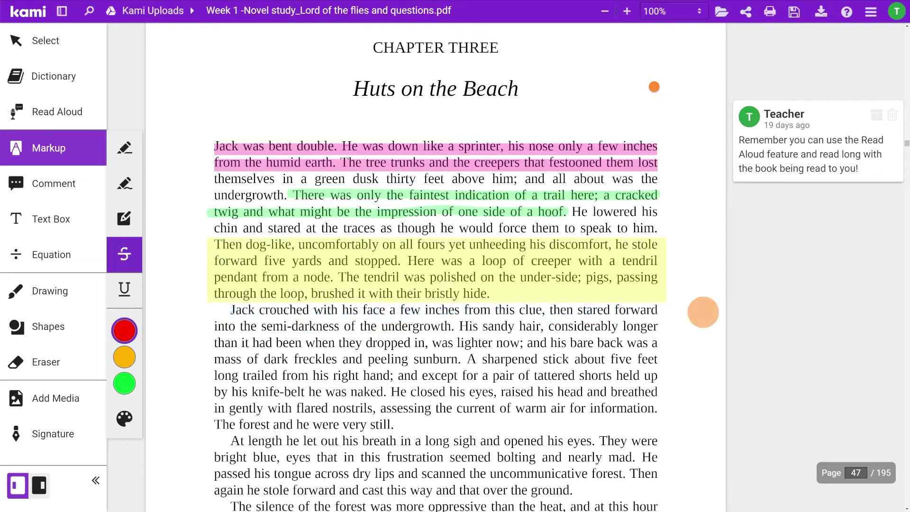
click(124, 289)
drag(214, 344, 699, 344)
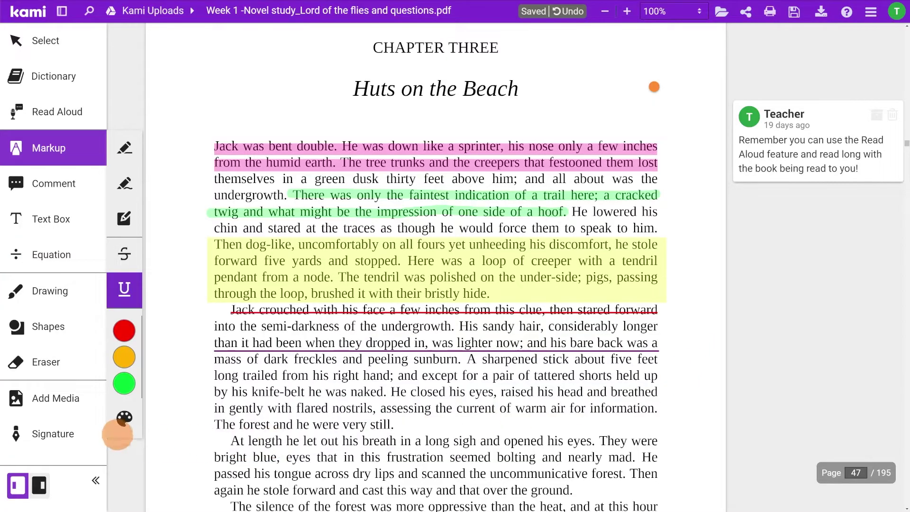
click(122, 417)
drag(634, 162, 640, 304)
- Mix the custom mauve #724e6f on the Picker wheel and save it to the palette
click(556, 131)
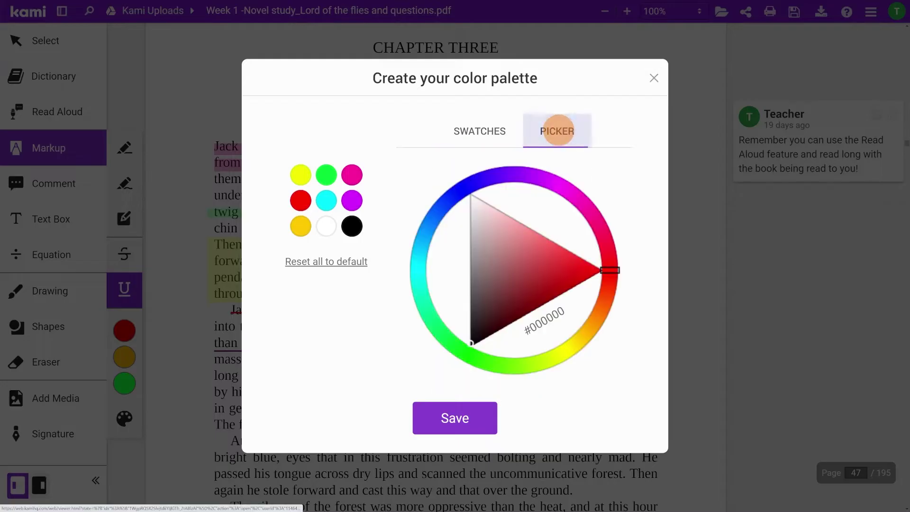
drag(607, 247, 564, 192)
drag(559, 264, 489, 289)
click(456, 421)
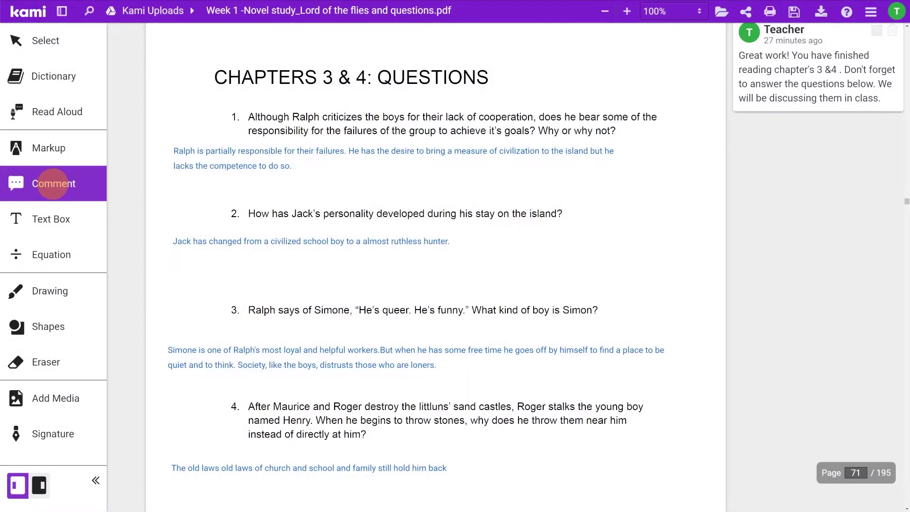
- Post a pasted expand-on-this comment on answer 1 and record a 15-second voice comment on answer 2
click(97, 184)
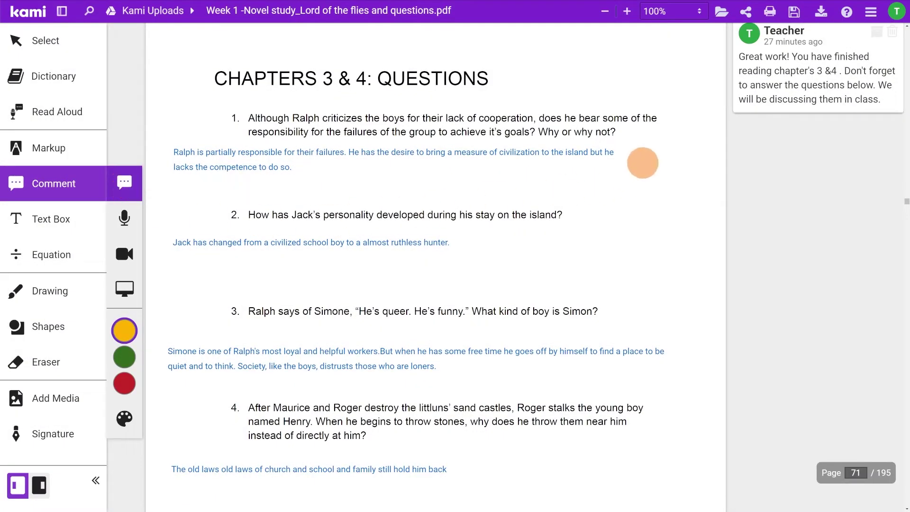
click(638, 153)
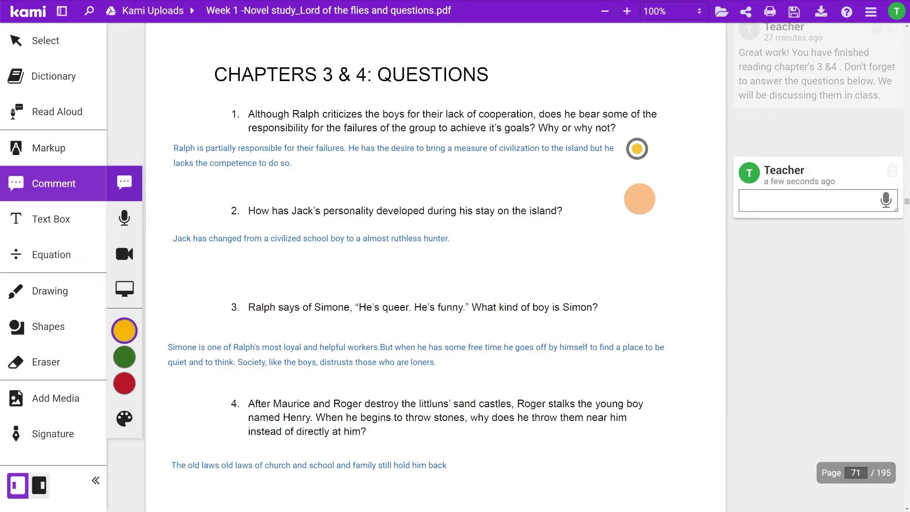
text(Can you expand on this more? How does Ralph's lack competence and how does his views on life contribute to the failure)
key(Return)
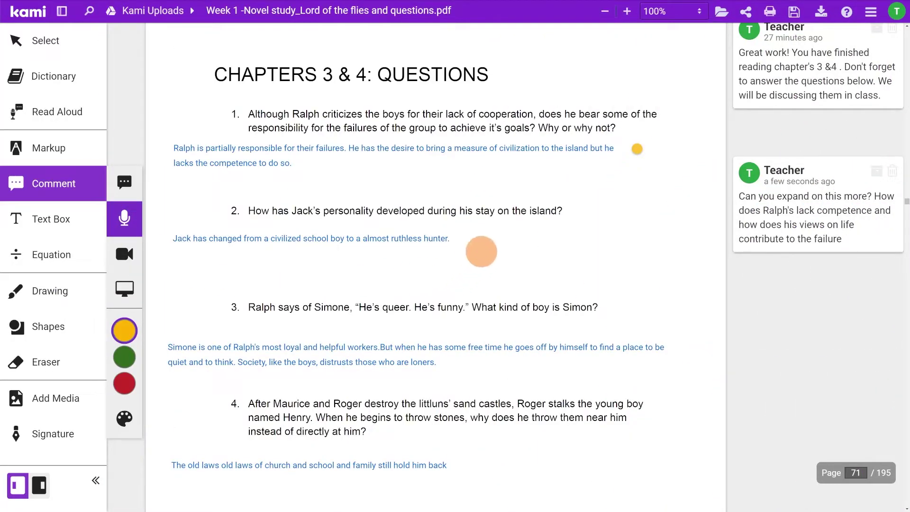
click(472, 236)
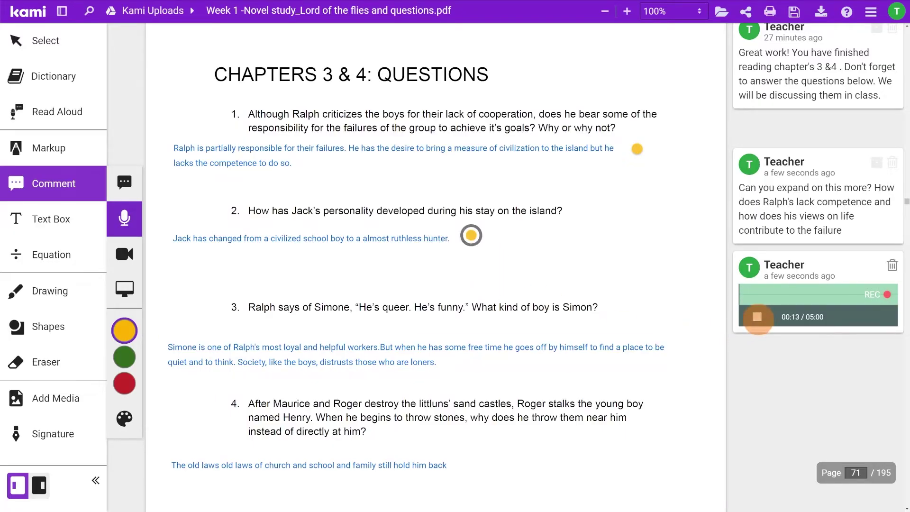
click(757, 316)
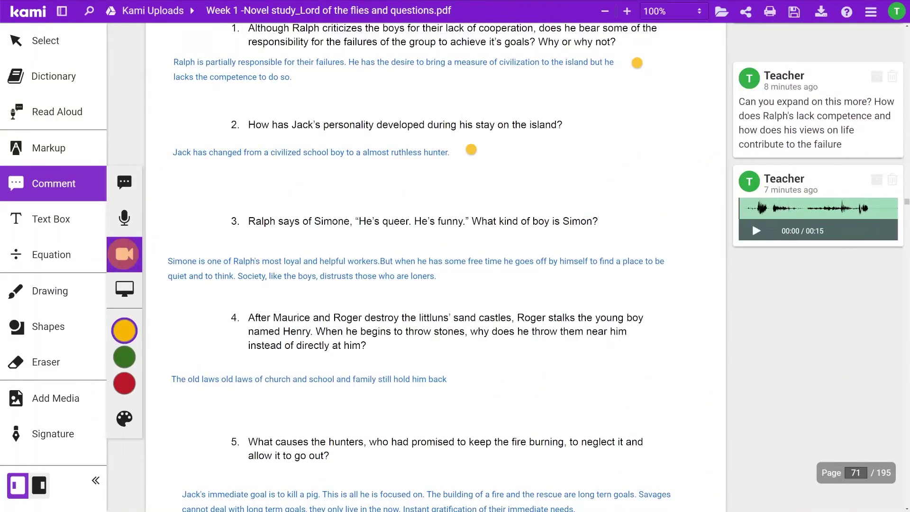
- Record a webcam video comment beside answer 3
click(466, 286)
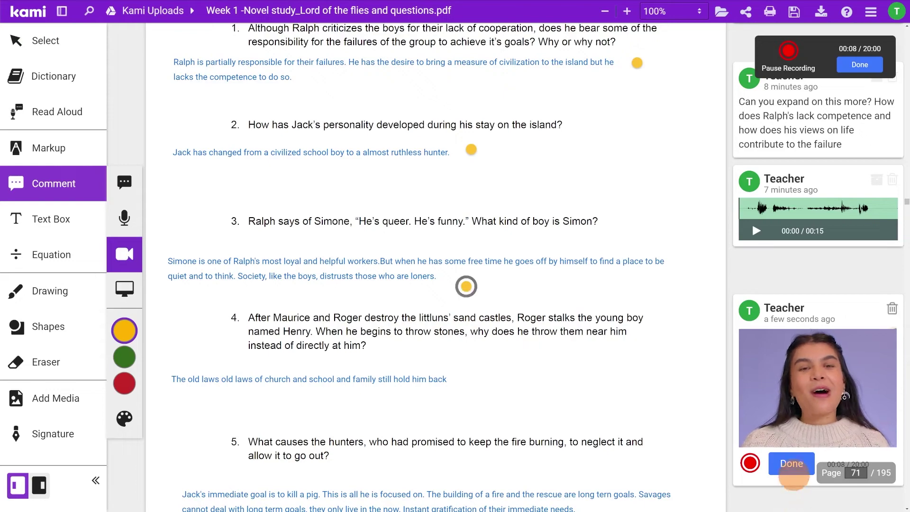
click(792, 471)
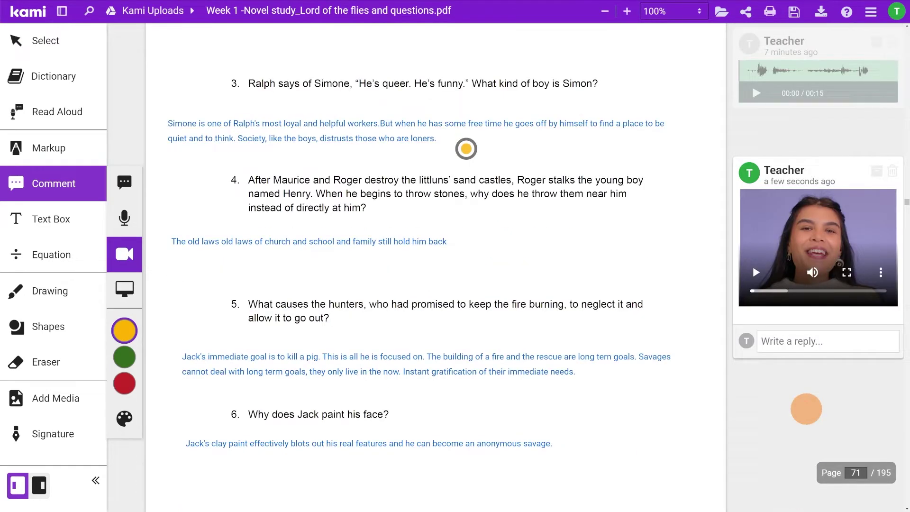
click(124, 289)
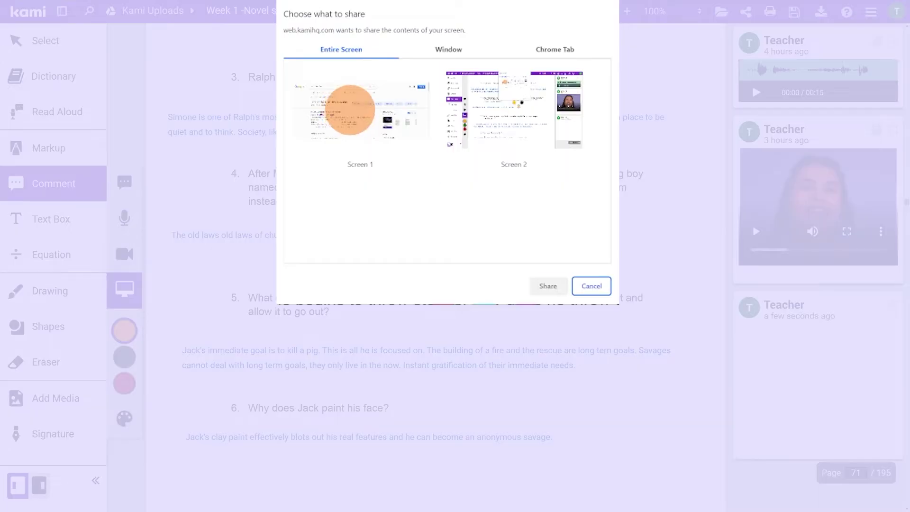
- Record a screen-capture comment of Screen 1 beside answer 4
click(349, 110)
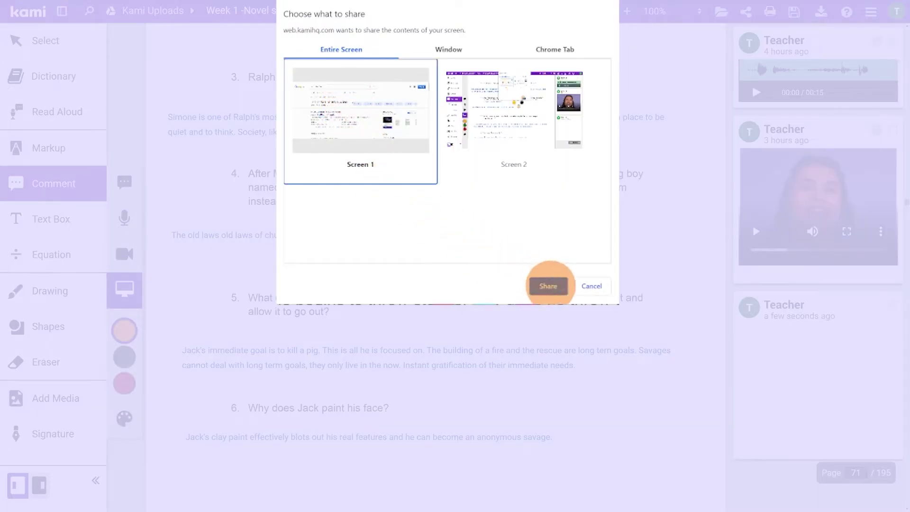
click(548, 285)
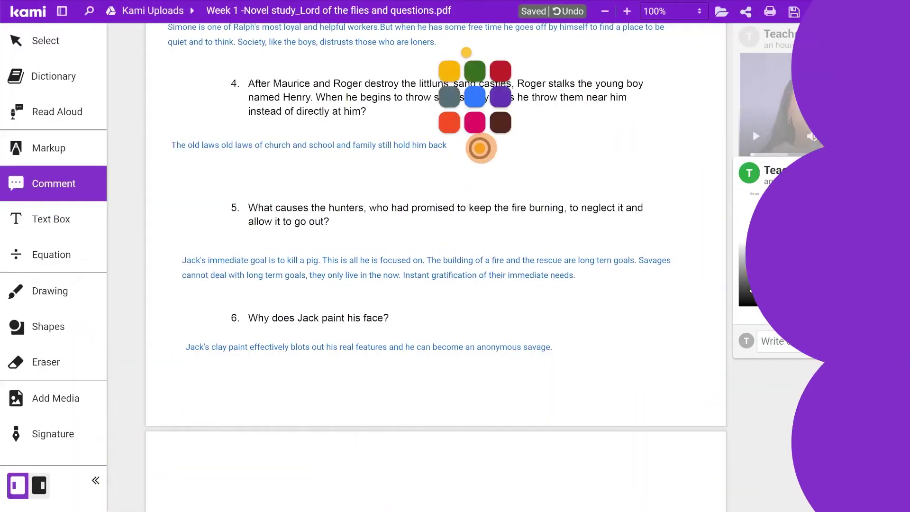
click(392, 173)
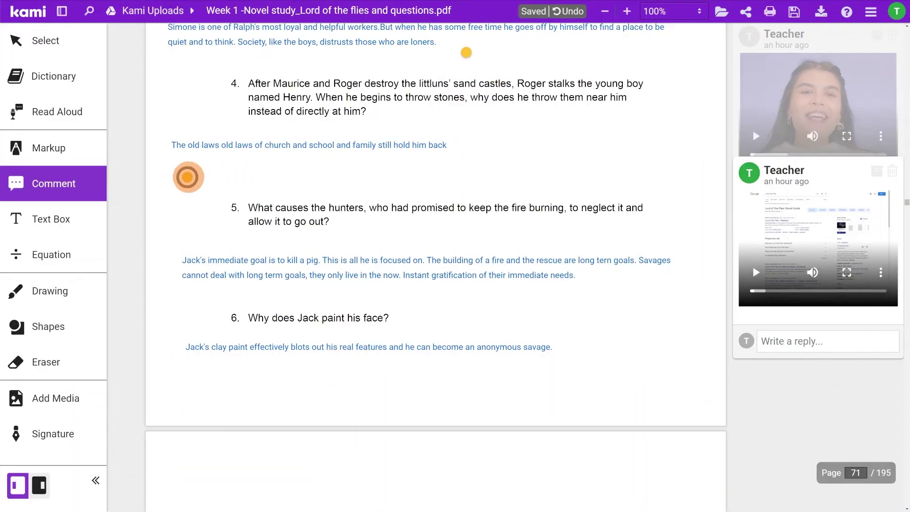
- Give the new comment marker a different colour from its palette
click(187, 177)
click(411, 176)
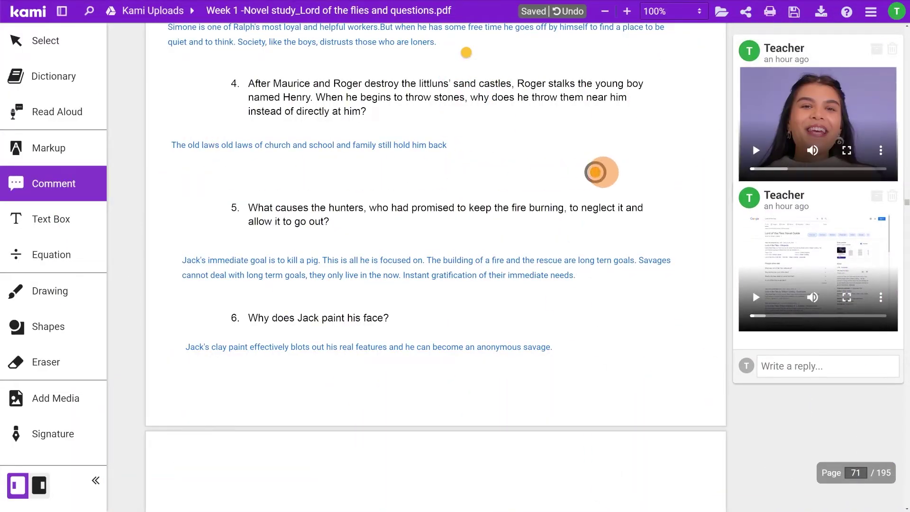
click(638, 171)
click(634, 118)
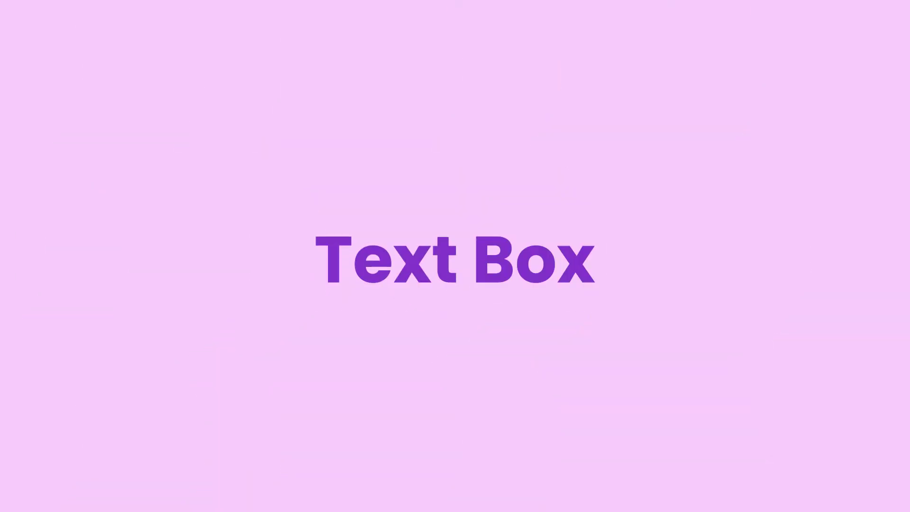
- Paste the prepared answer paragraph into a text box below question 1
click(51, 219)
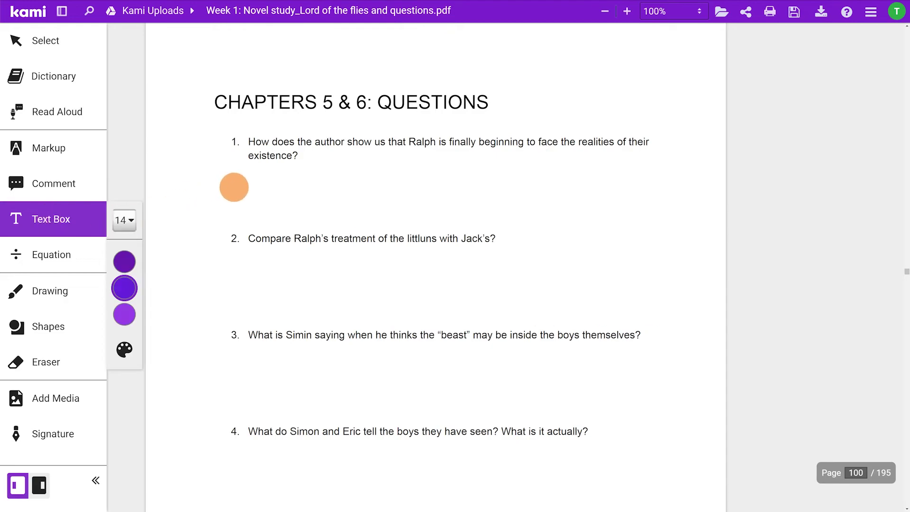
click(234, 186)
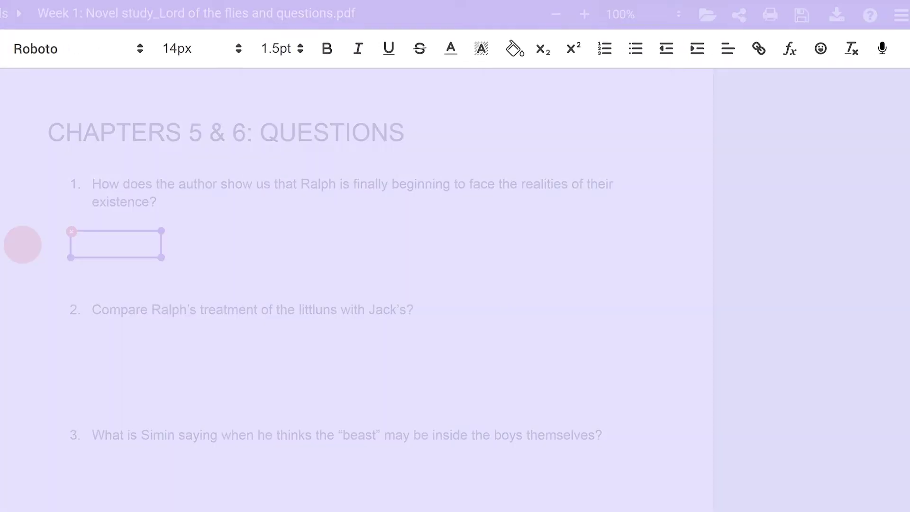
text(The author tells us that Ralph does not really like to live a life where he has to watch where he walks, nor does her like filthy, frayed clothing or dirty, tangled, long hair. To Ralph, this adventure is becoming messy and real and scary.)
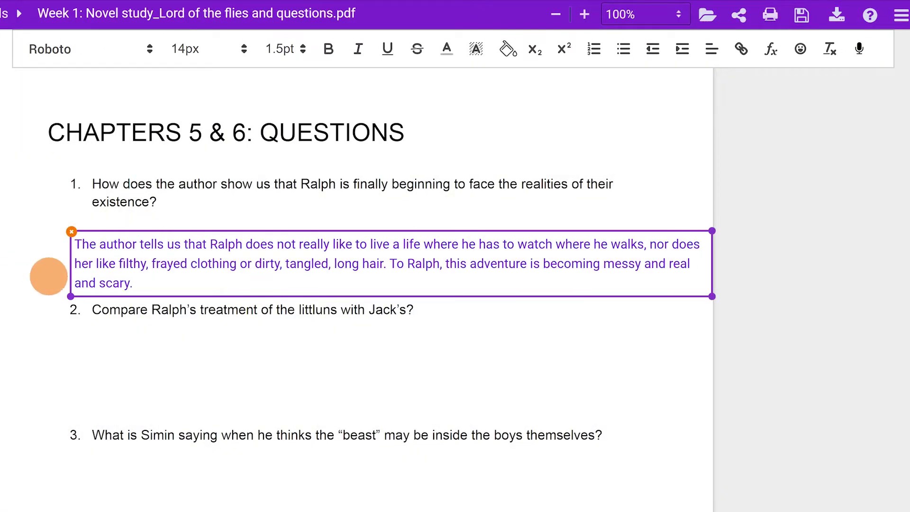
- Restyle the answer to 12px black text with changed line spacing
drag(144, 280, 71, 244)
click(241, 49)
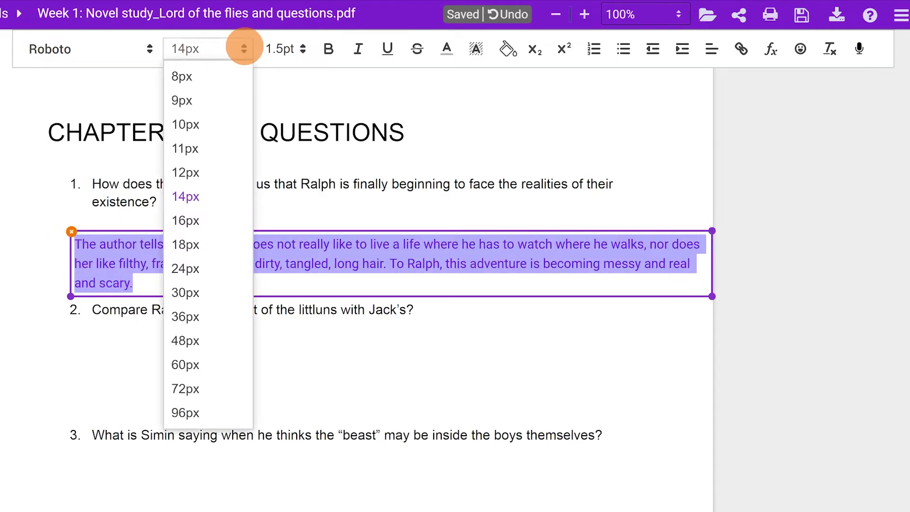
click(186, 173)
click(284, 49)
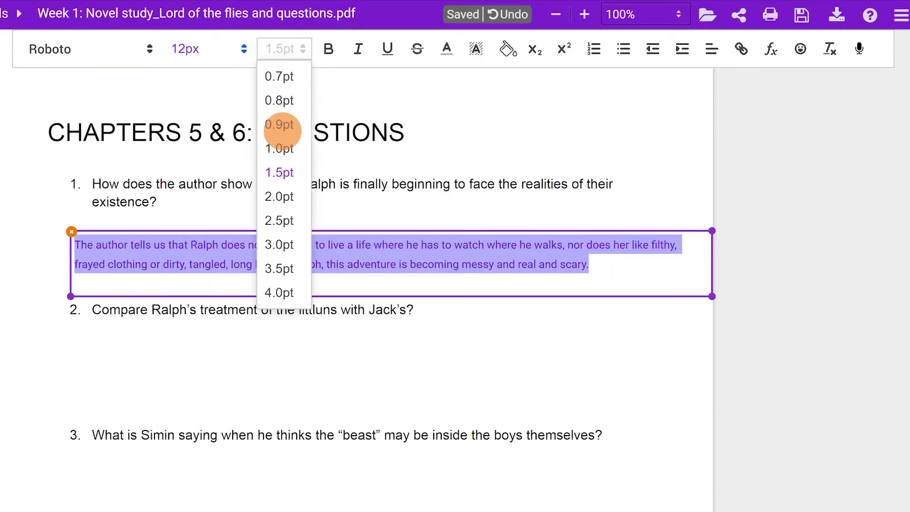
click(278, 195)
click(446, 47)
click(445, 69)
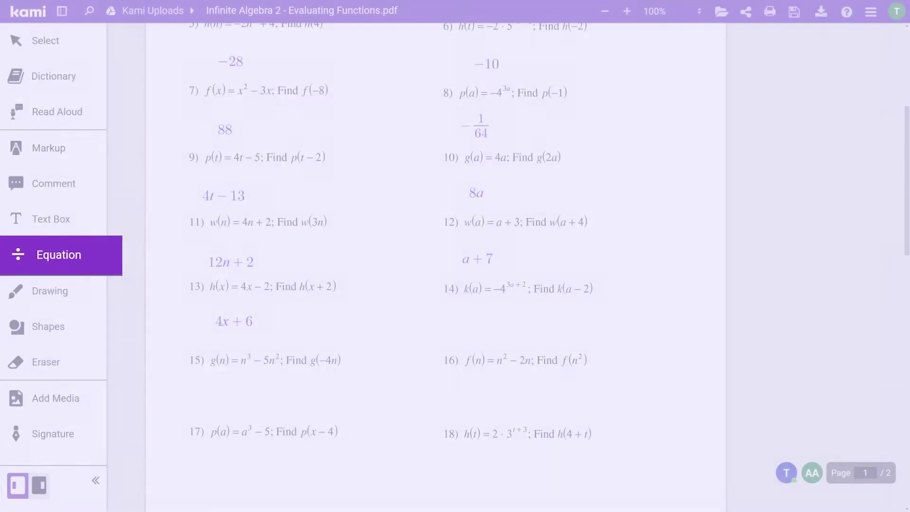
- Insert the equation −4^(3a−4) below problem 14
click(50, 254)
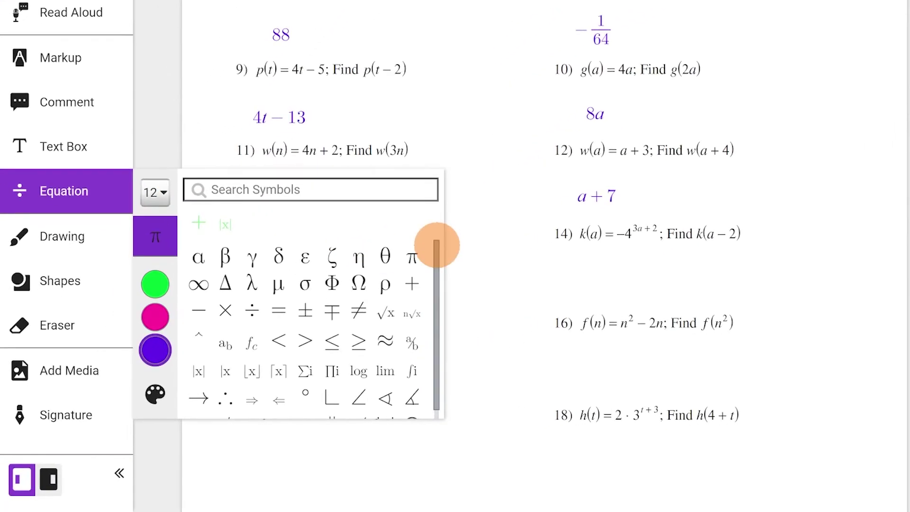
drag(437, 245, 433, 312)
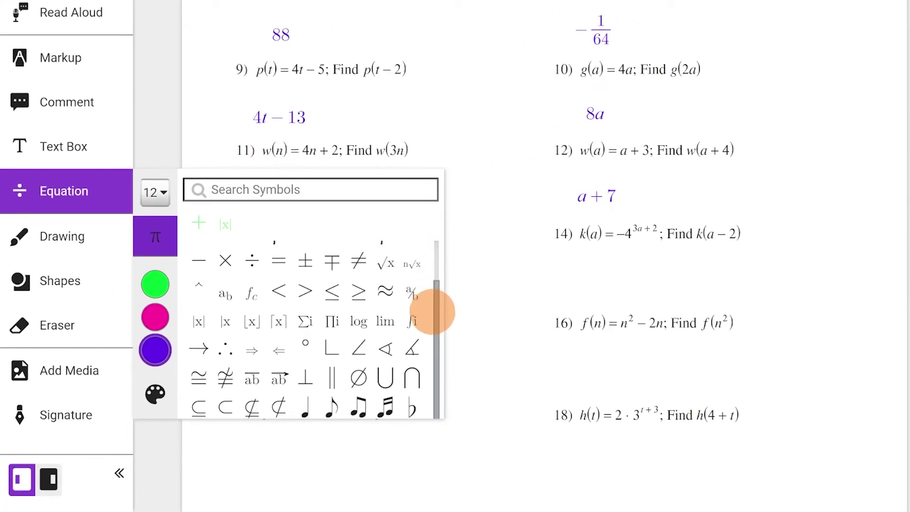
click(558, 285)
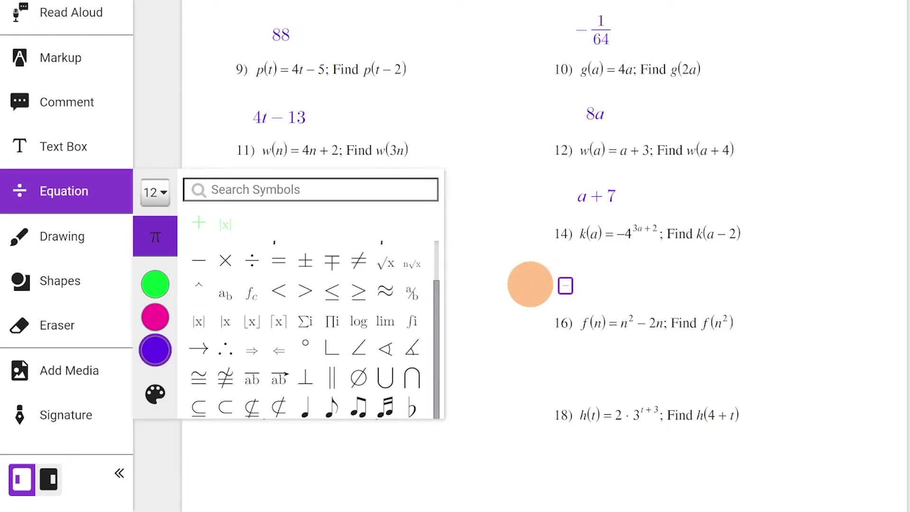
click(199, 286)
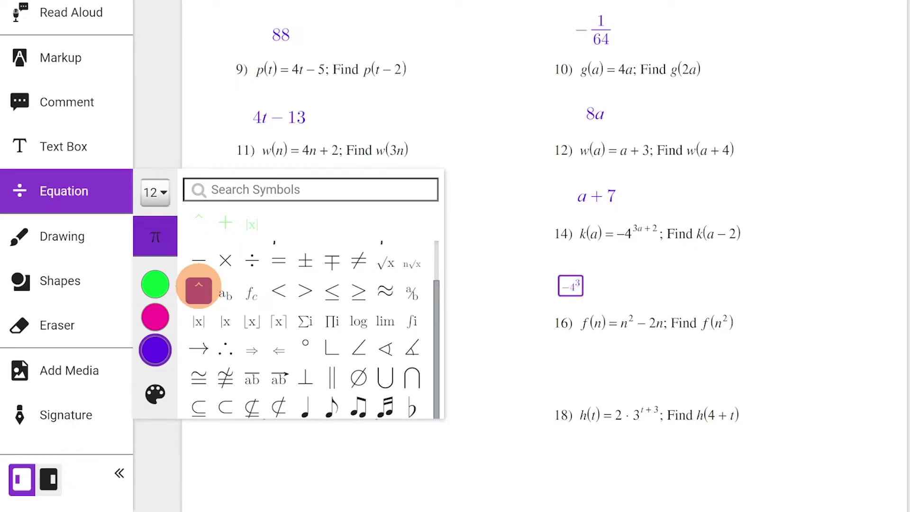
click(575, 283)
- Enlarge the problem 14 equation to 20px
click(616, 247)
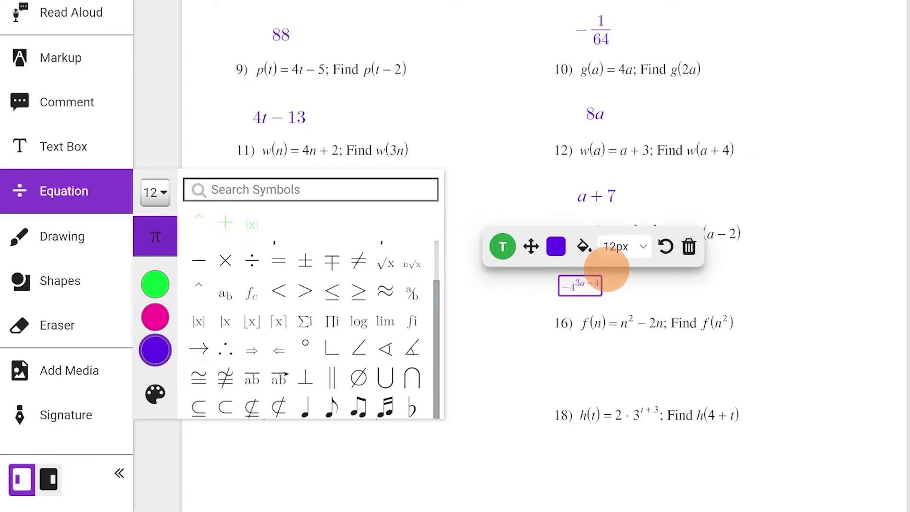
click(636, 107)
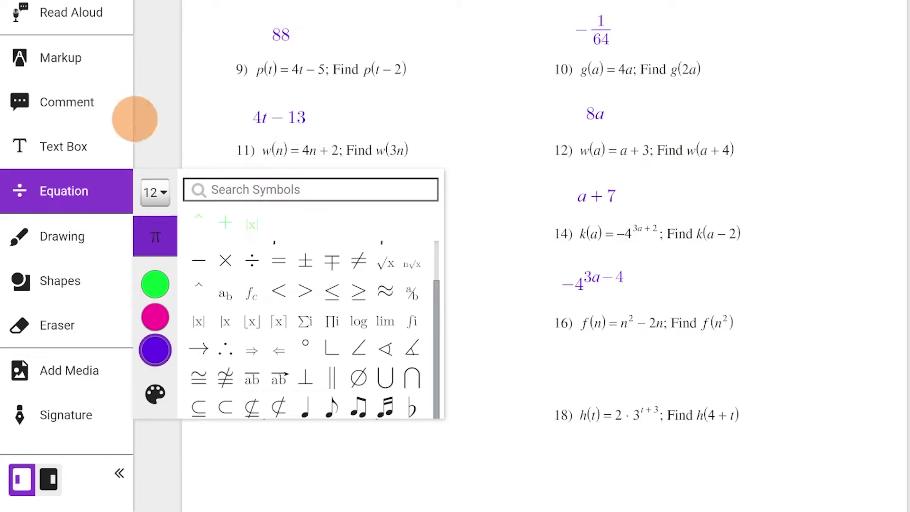
click(45, 145)
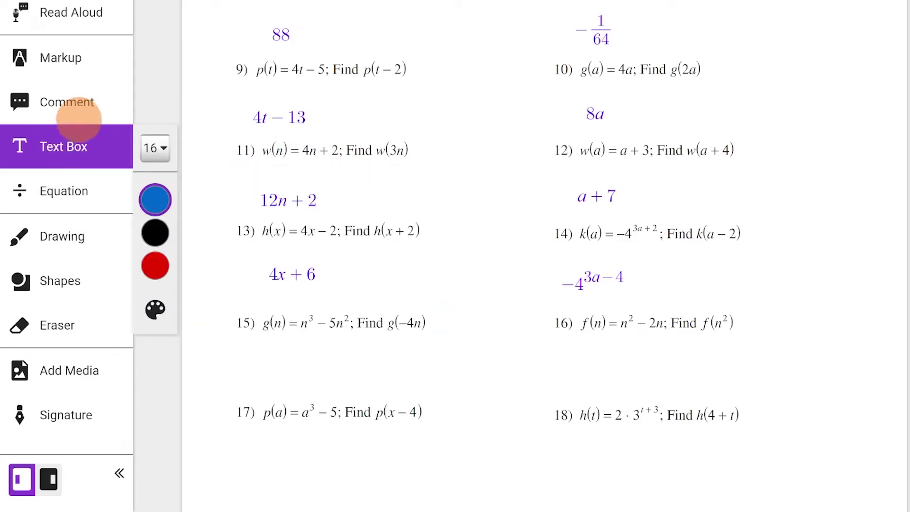
- Enter −64n with a superscript exponent as a math field below problem 15
click(237, 361)
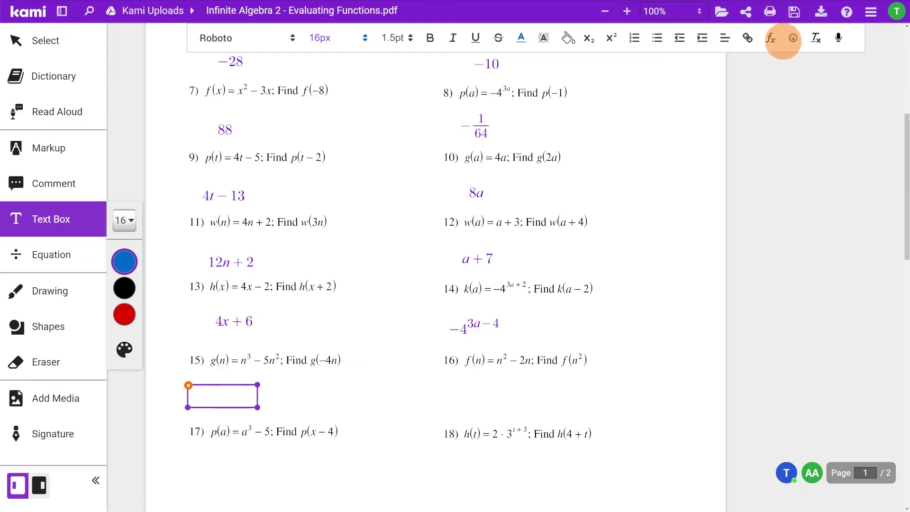
click(781, 40)
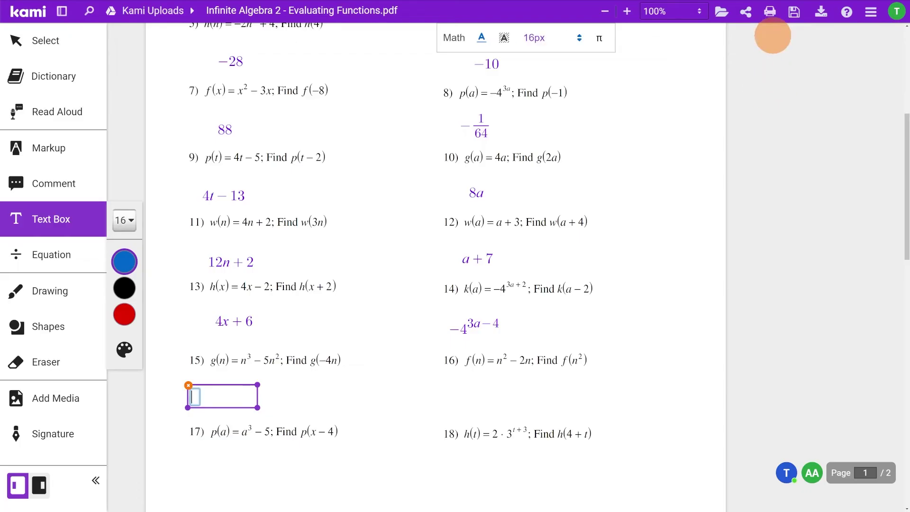
text(-64)
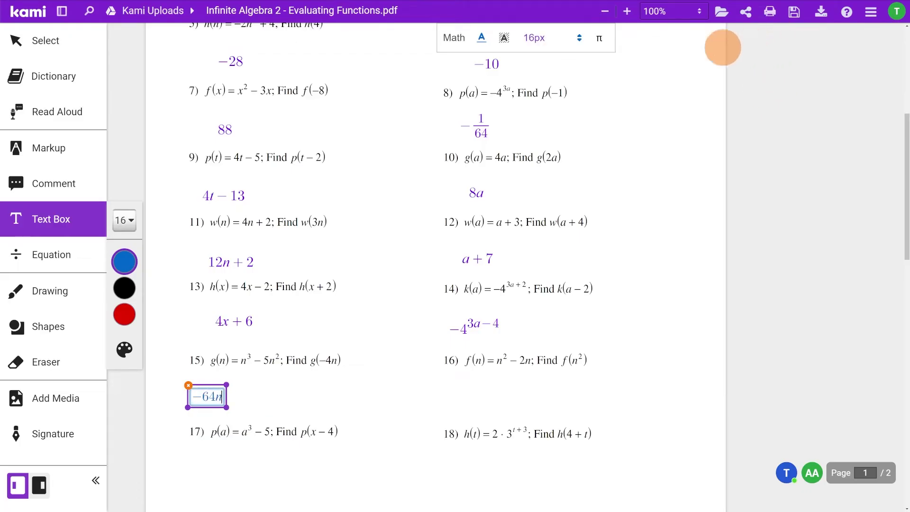
click(599, 38)
click(412, 188)
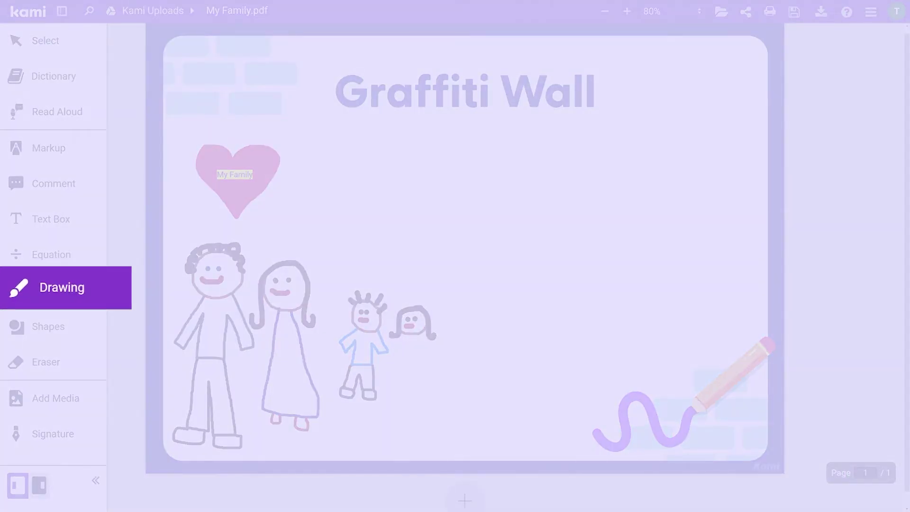
- Set the freehand pen thickness to 4
click(49, 289)
click(124, 291)
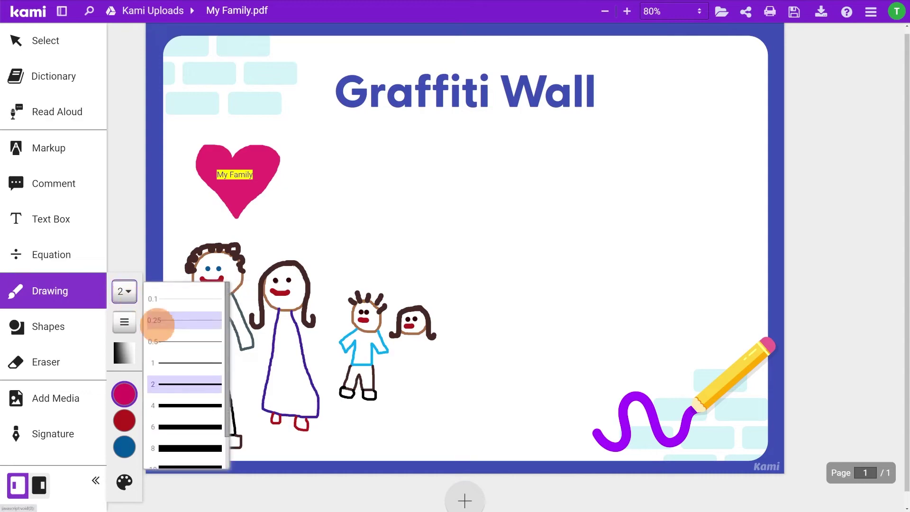
click(168, 404)
click(125, 321)
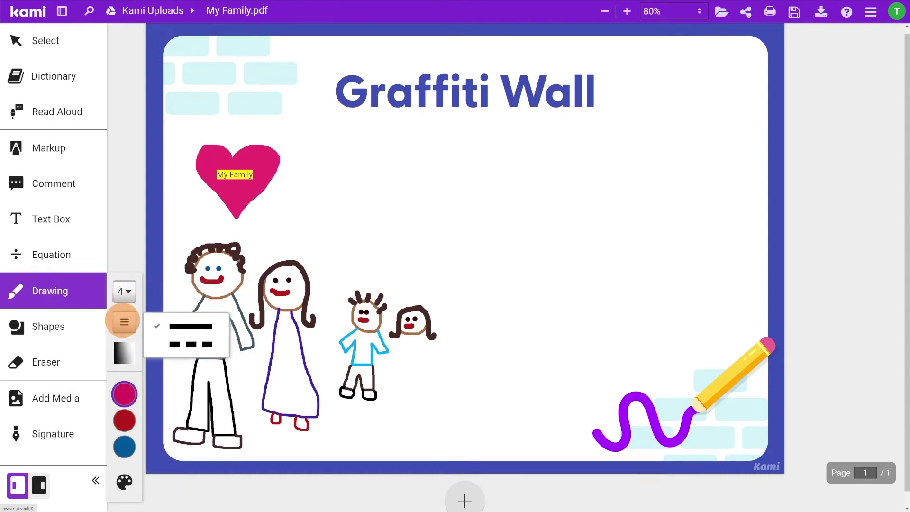
click(125, 352)
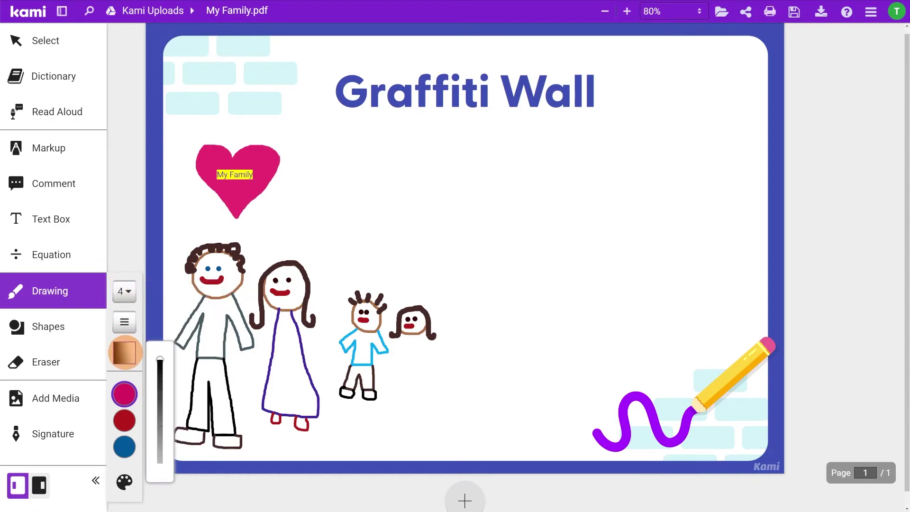
- Replace the magenta palette swatch with red-orange and draw the little girl's dress
click(124, 481)
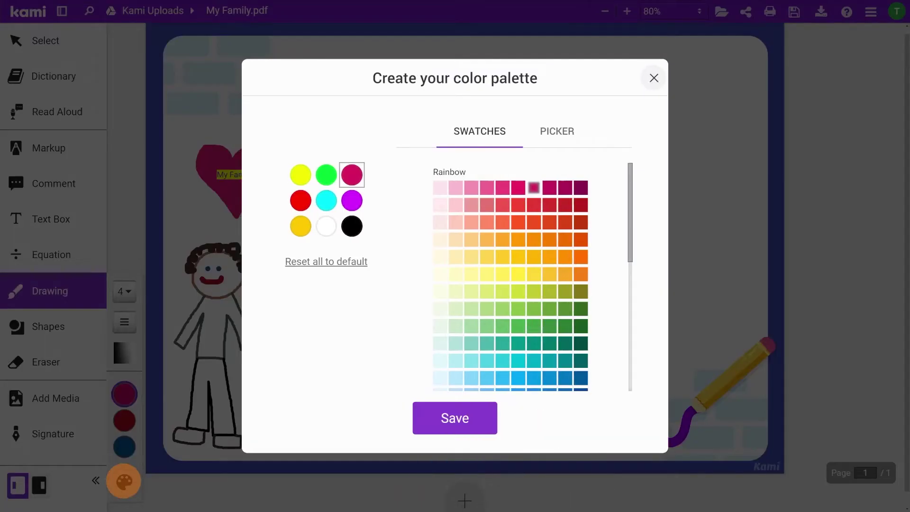
click(534, 223)
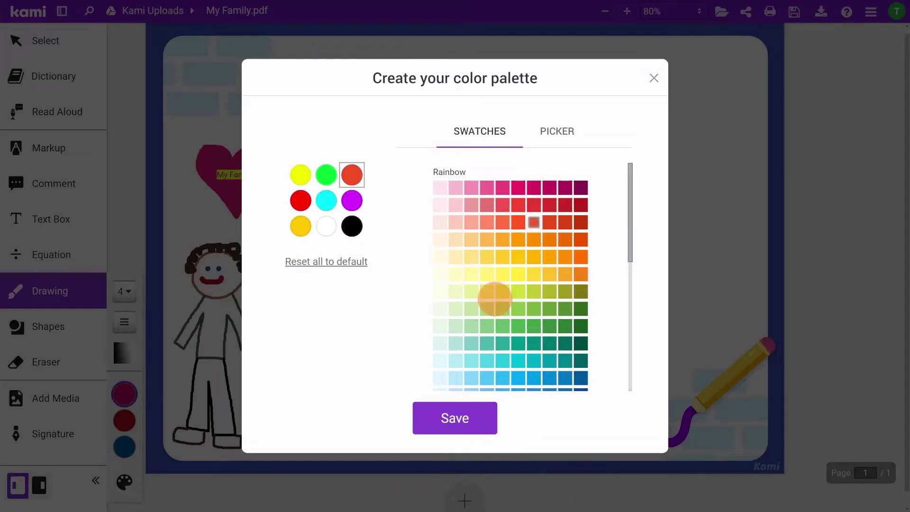
click(455, 418)
mouse_move(408, 334)
mouse_down()
mouse_move(398, 386)
mouse_move(425, 387)
mouse_move(415, 347)
mouse_up()
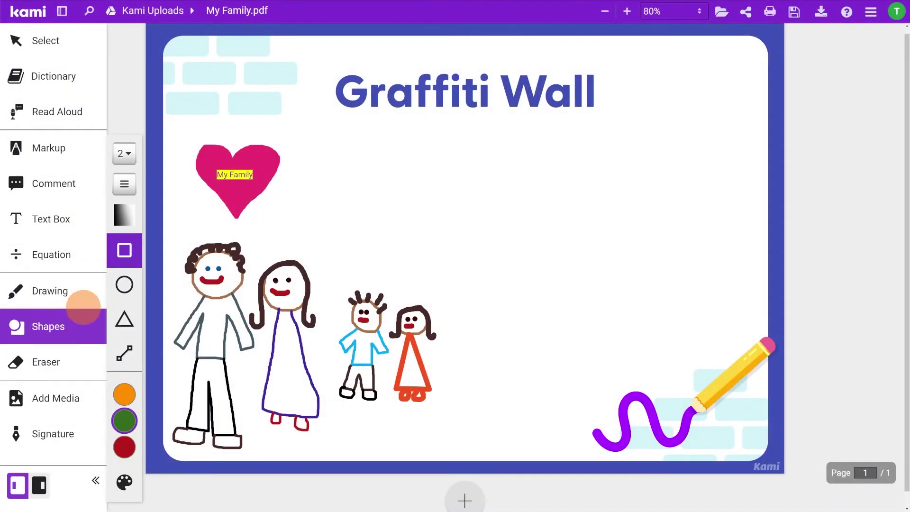
- Draw the house's square walls with dark red straight lines
click(124, 250)
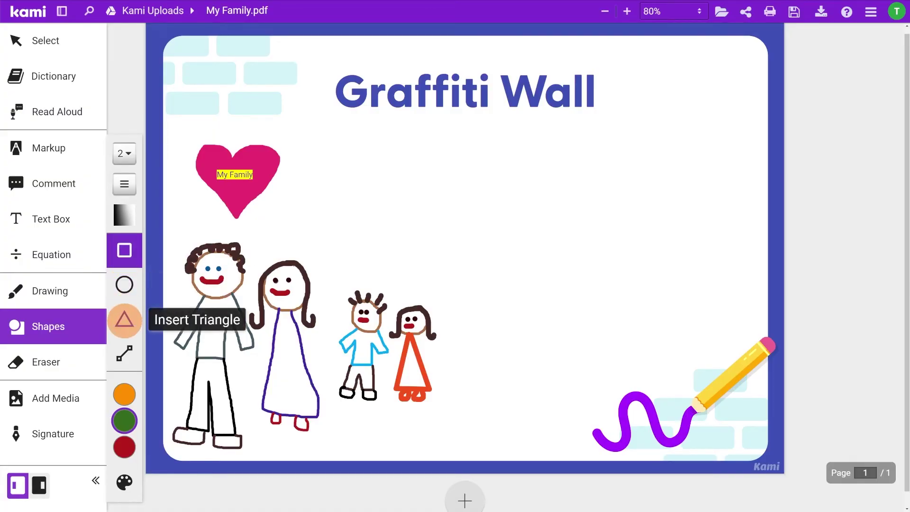
click(124, 353)
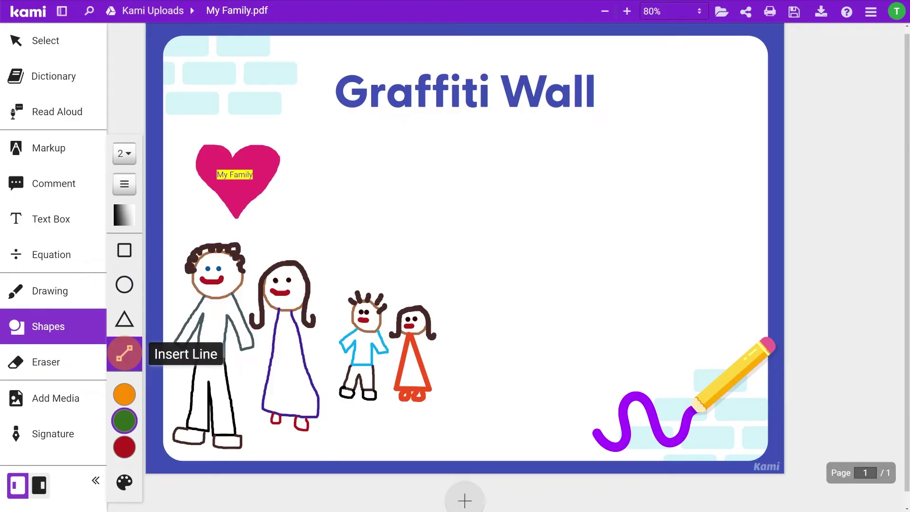
click(124, 153)
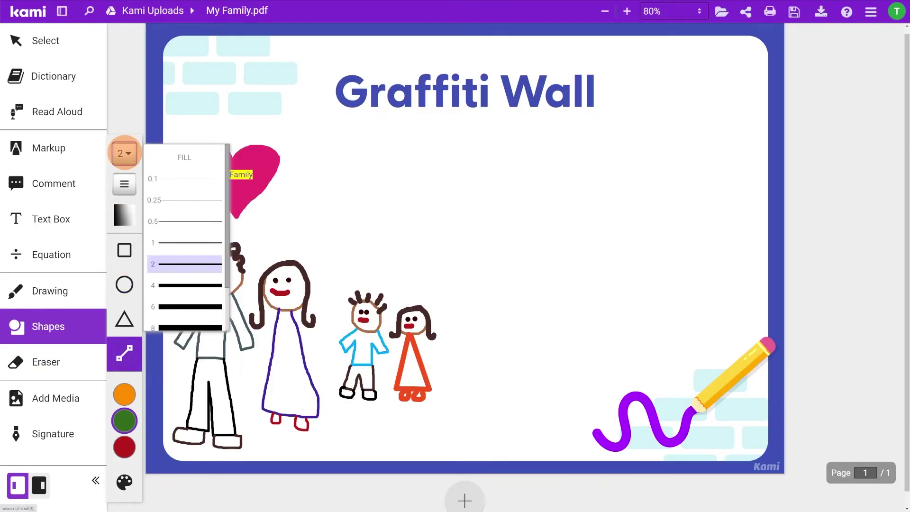
click(124, 184)
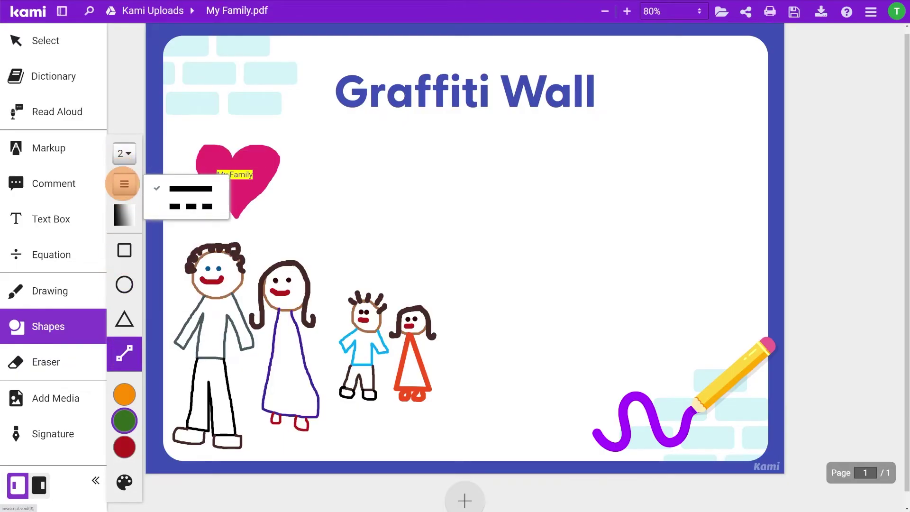
click(125, 216)
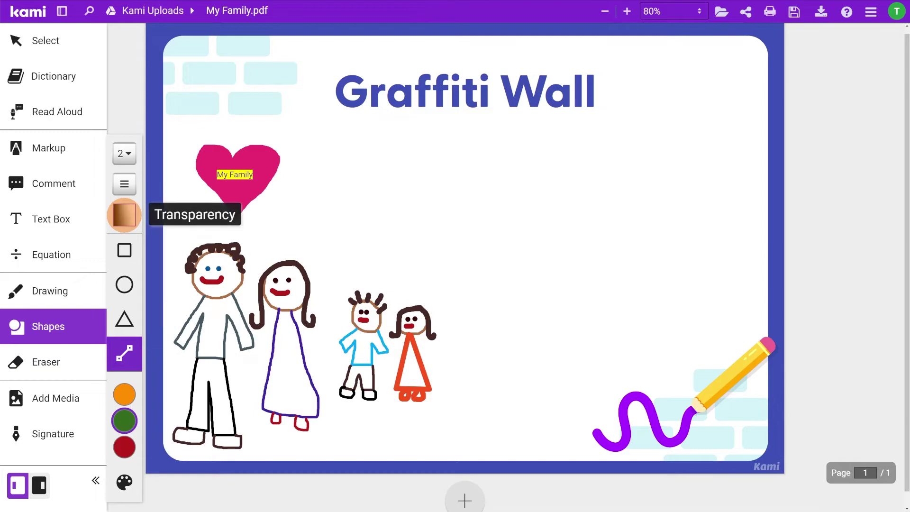
click(123, 442)
mouse_move(553, 199)
mouse_down()
mouse_move(546, 276)
mouse_move(514, 297)
mouse_move(652, 298)
mouse_move(650, 193)
mouse_move(552, 195)
mouse_up()
- Build the triangular roof from two triangle shapes
click(124, 318)
mouse_move(589, 122)
mouse_down()
mouse_move(573, 158)
mouse_move(517, 198)
mouse_up()
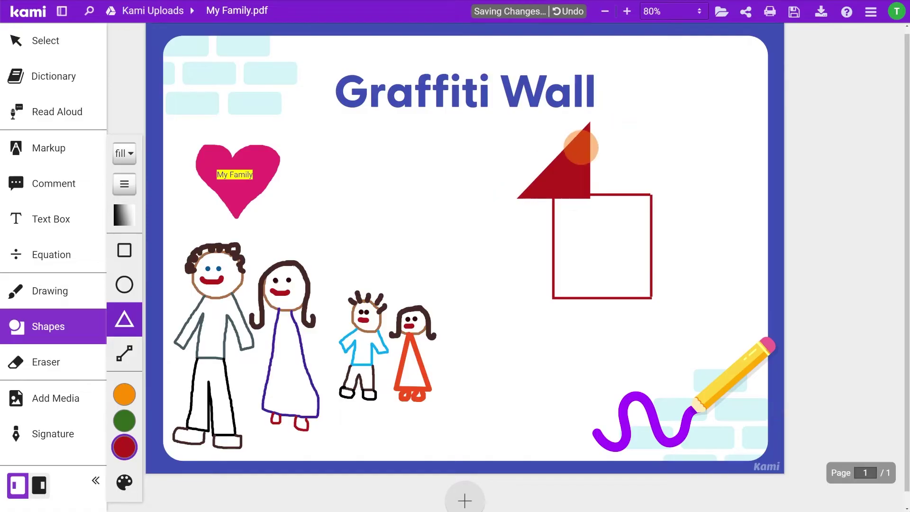
drag(590, 122, 668, 197)
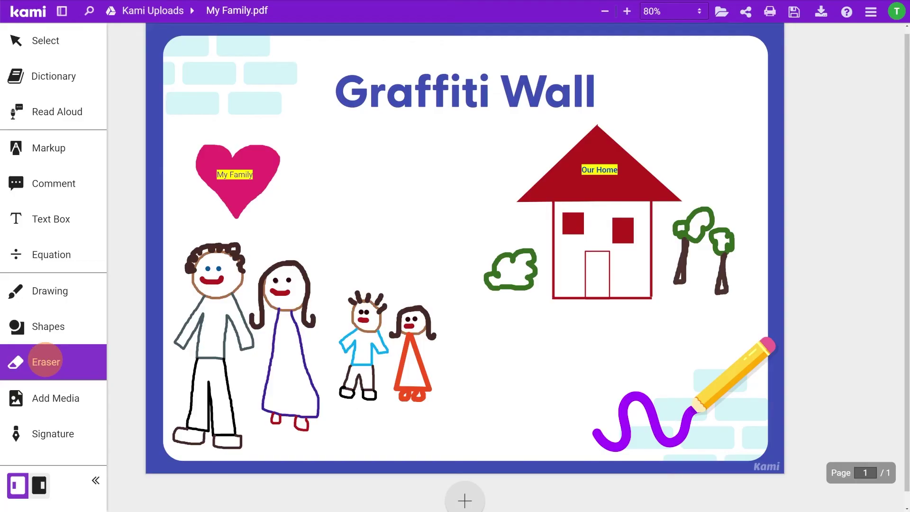
- Erase the bush and trees using the Drawings and Shapes eraser
click(111, 361)
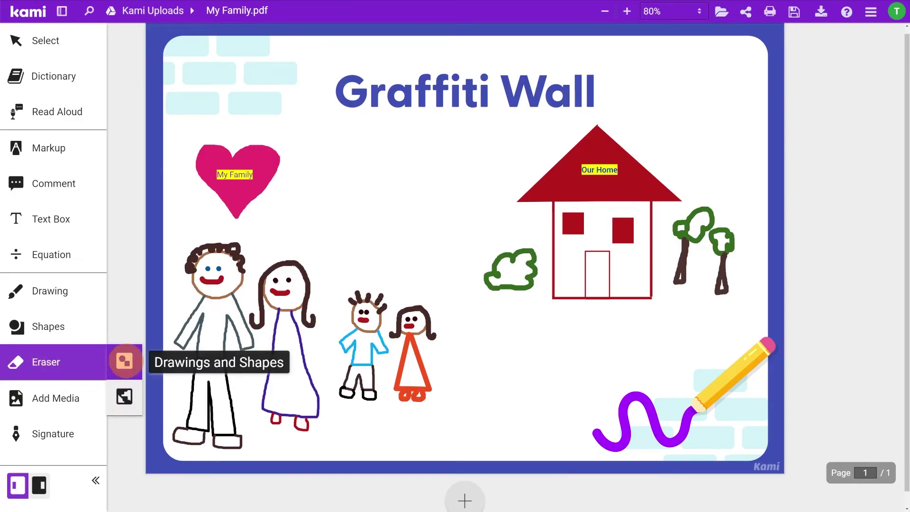
click(124, 361)
click(520, 280)
click(709, 217)
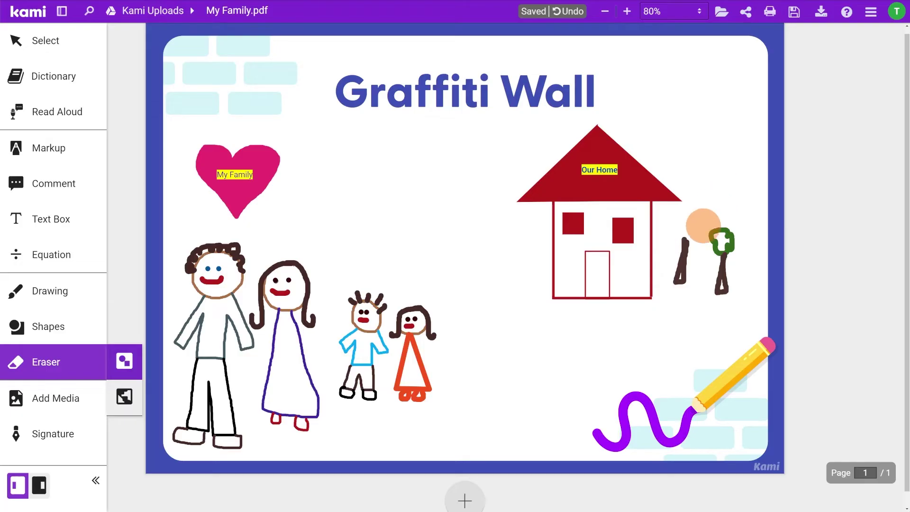
click(721, 244)
click(685, 260)
- Erase the Our Home label and roof with the All Annotations eraser
click(125, 397)
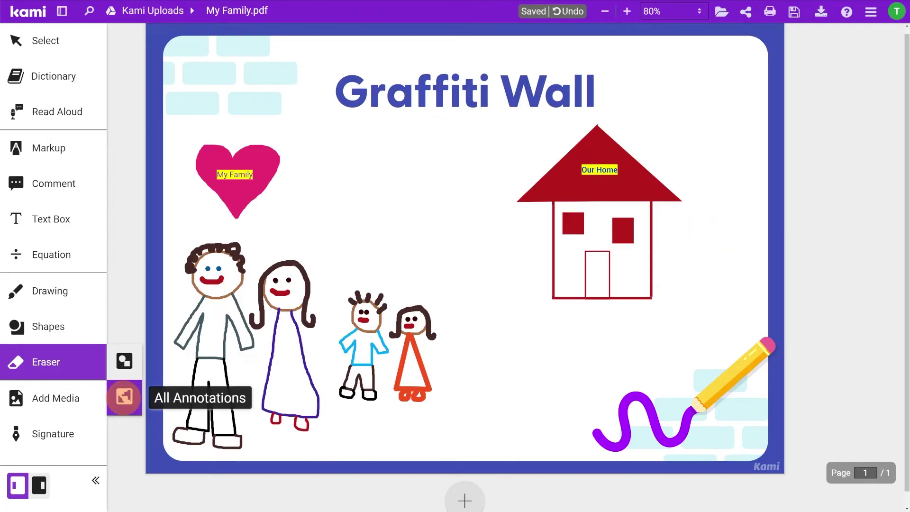
click(582, 172)
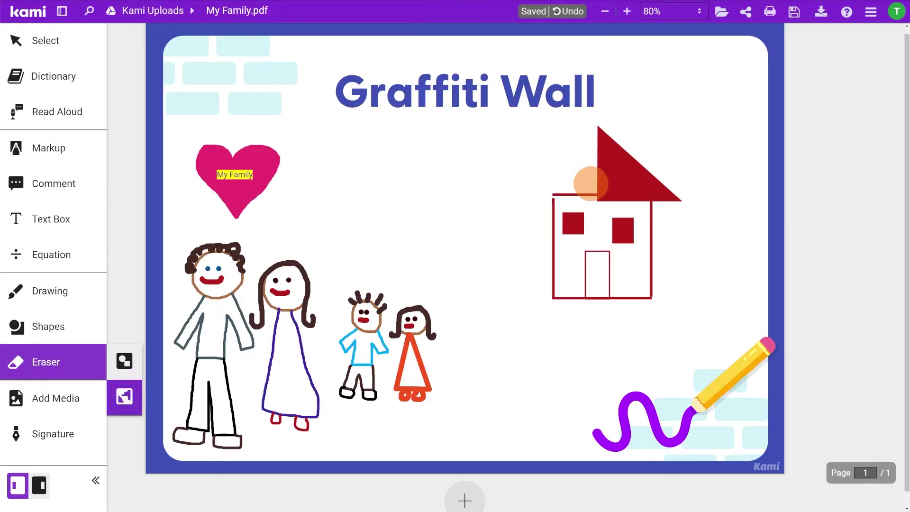
click(598, 194)
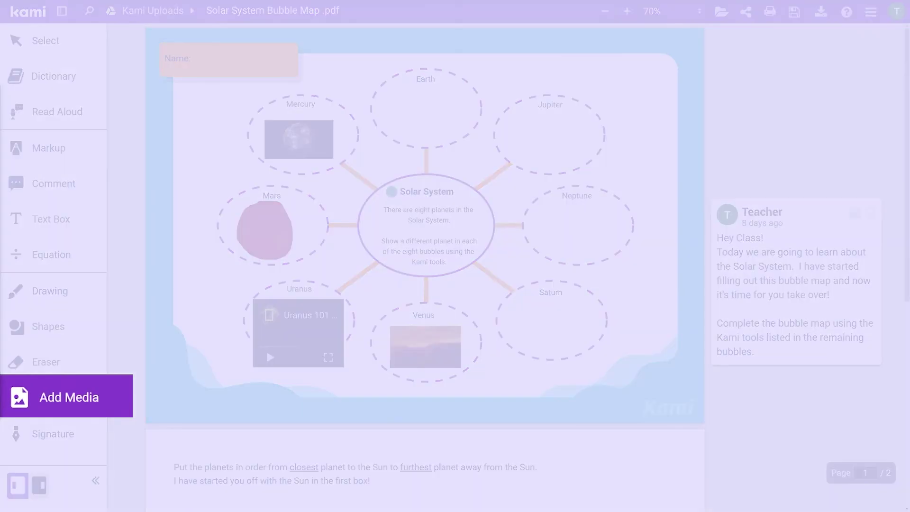
- Insert the Jupiter image from the computer, shrink it, and place it in the Jupiter bubble
click(52, 400)
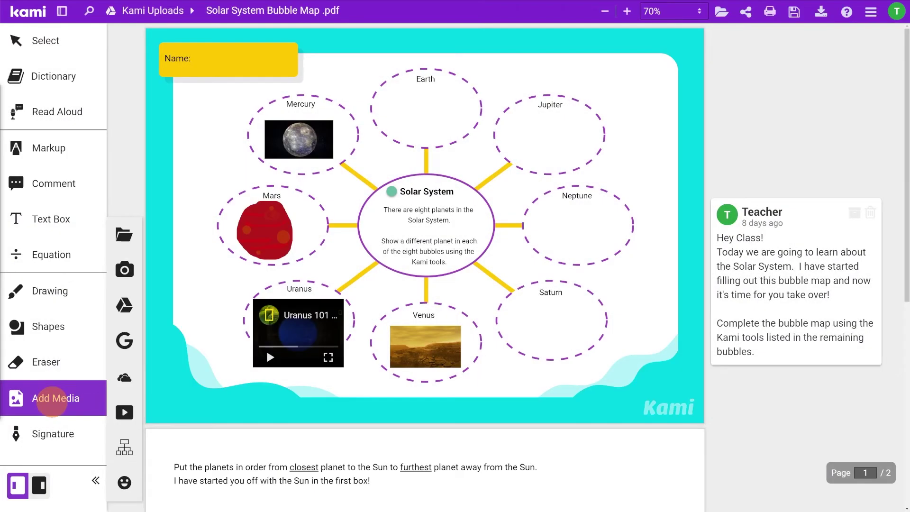
click(125, 234)
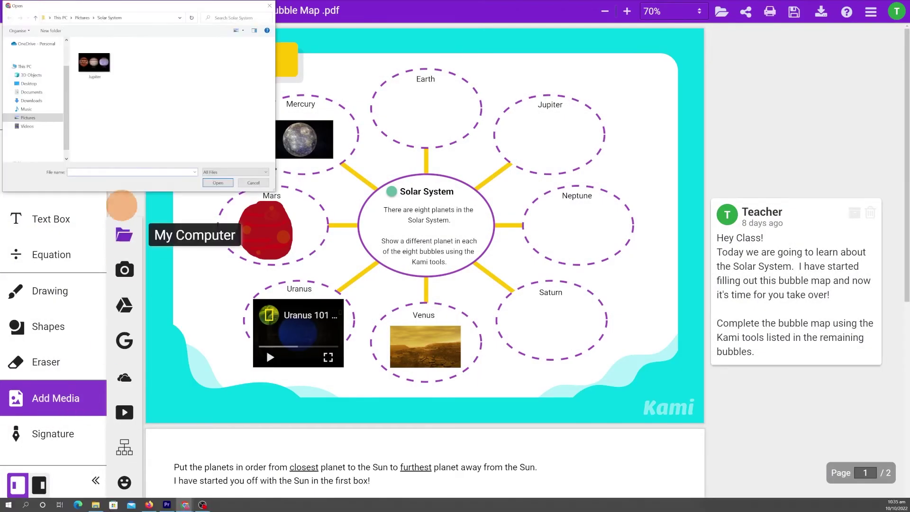
click(218, 182)
drag(492, 131, 528, 126)
drag(704, 292, 524, 166)
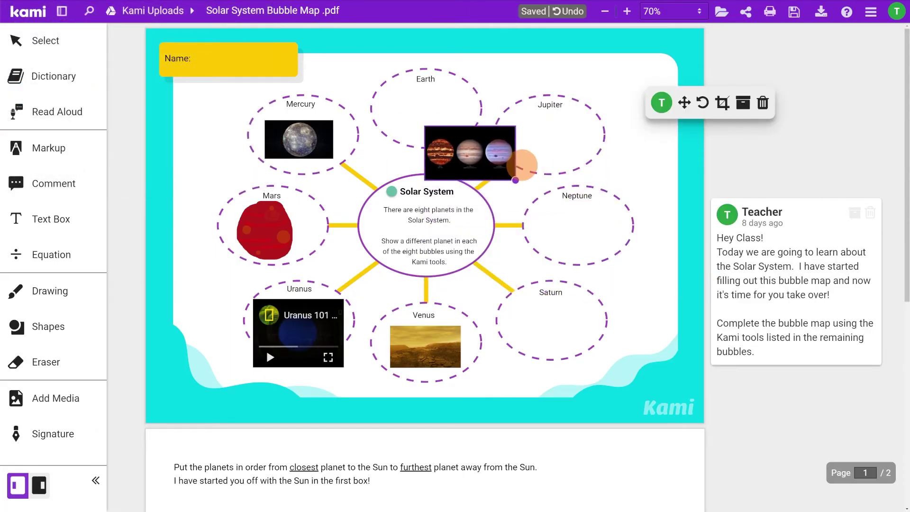
drag(469, 125, 552, 112)
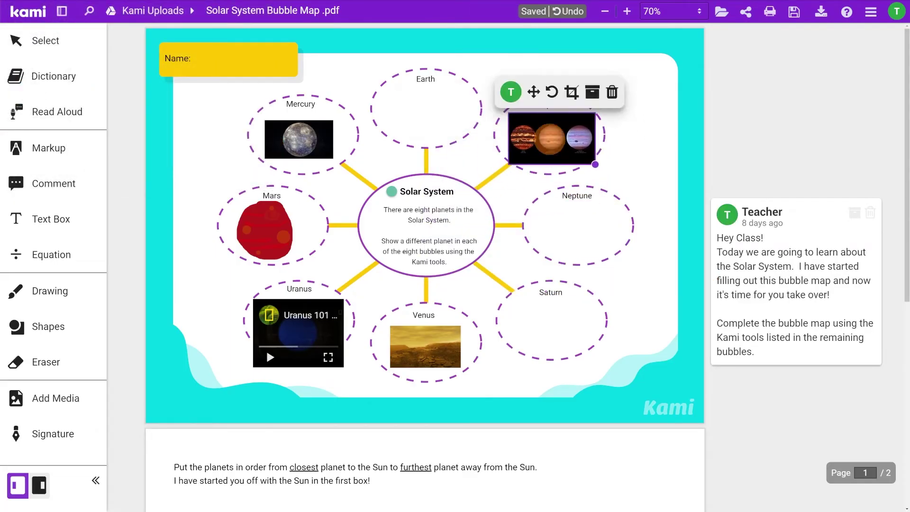
click(53, 398)
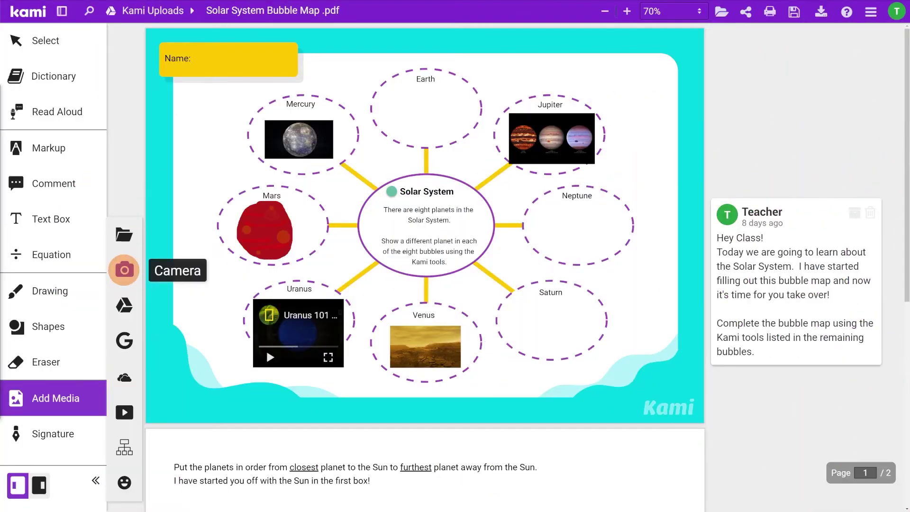
- Take a webcam photo of the hand-drawn Earth and shrink it into the Earth bubble
click(125, 269)
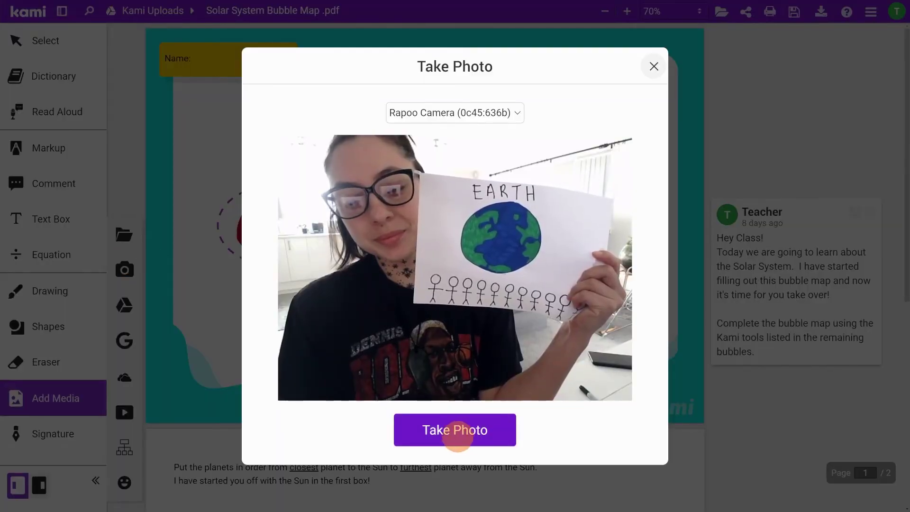
click(453, 435)
drag(656, 280, 441, 158)
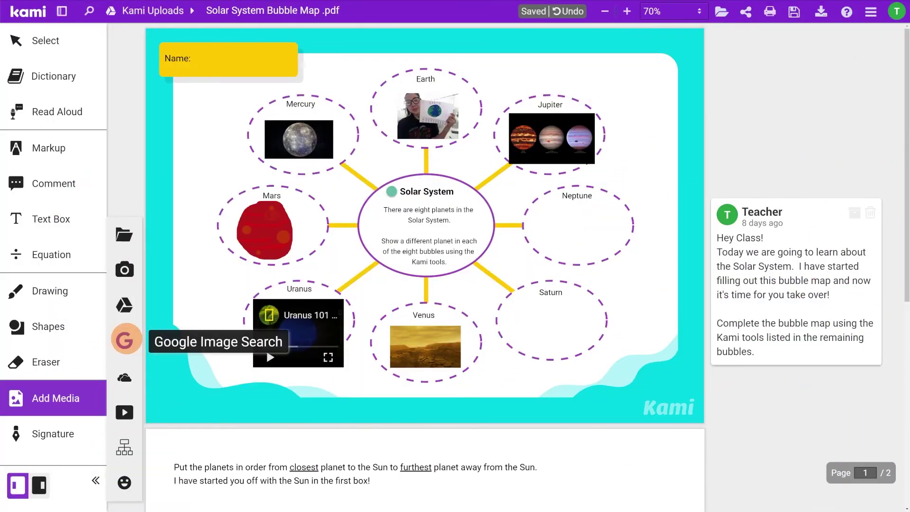
- Search Google Images for Neptune, insert the first result, and move it into the Neptune bubble
click(124, 339)
click(282, 286)
text(Neptune)
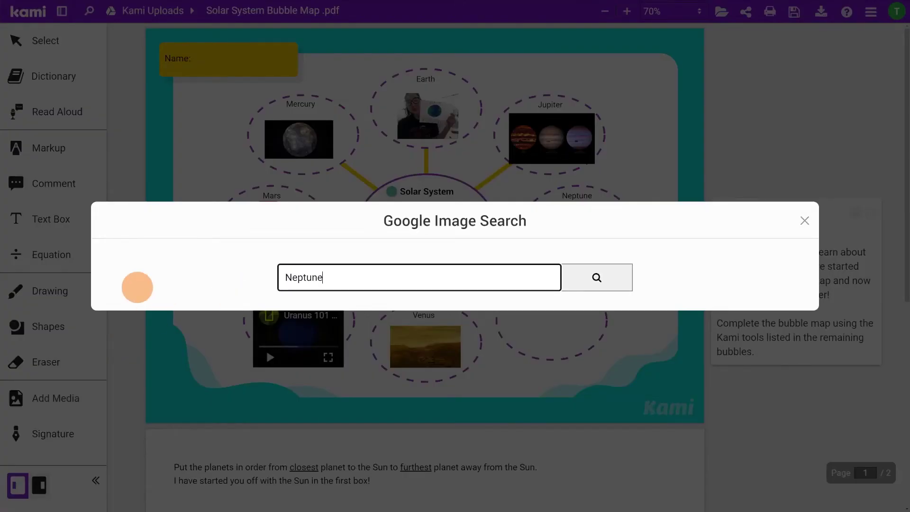
key(Return)
click(159, 208)
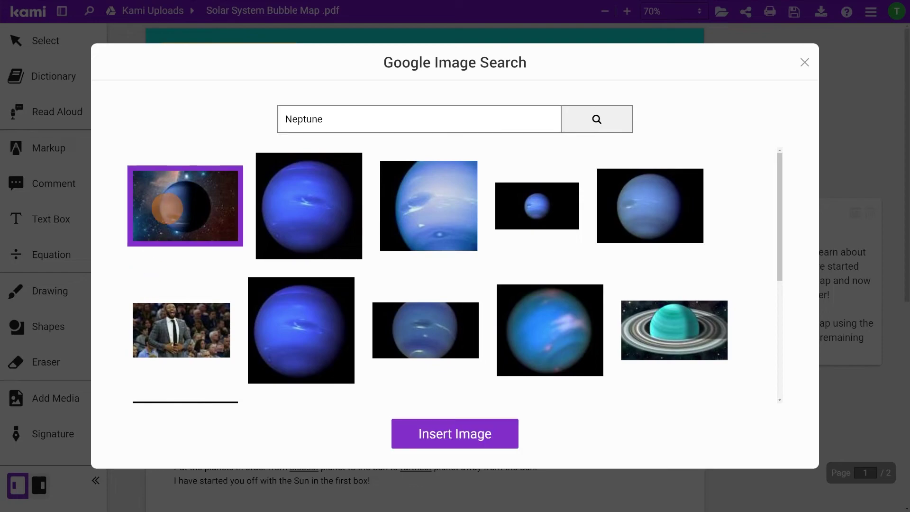
click(456, 432)
drag(538, 223, 613, 206)
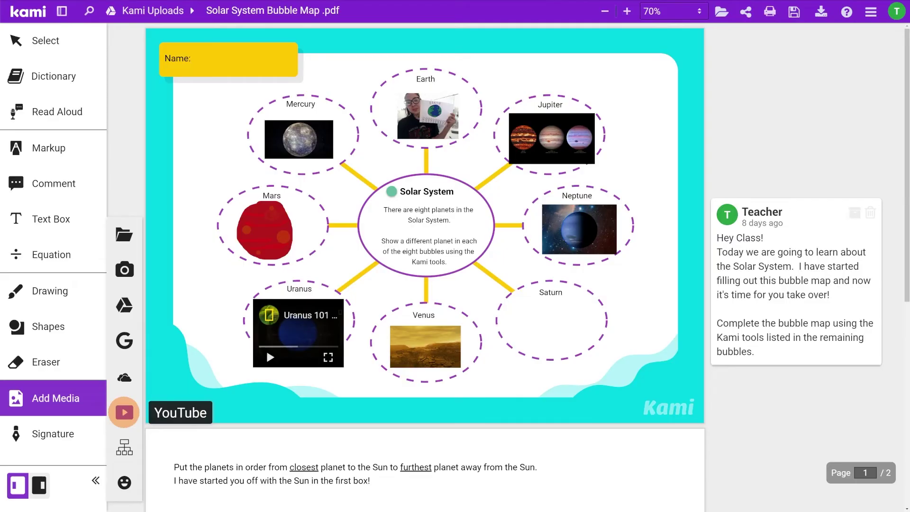
- Paste the Saturn 101 YouTube link and place the video in the Saturn bubble
click(124, 411)
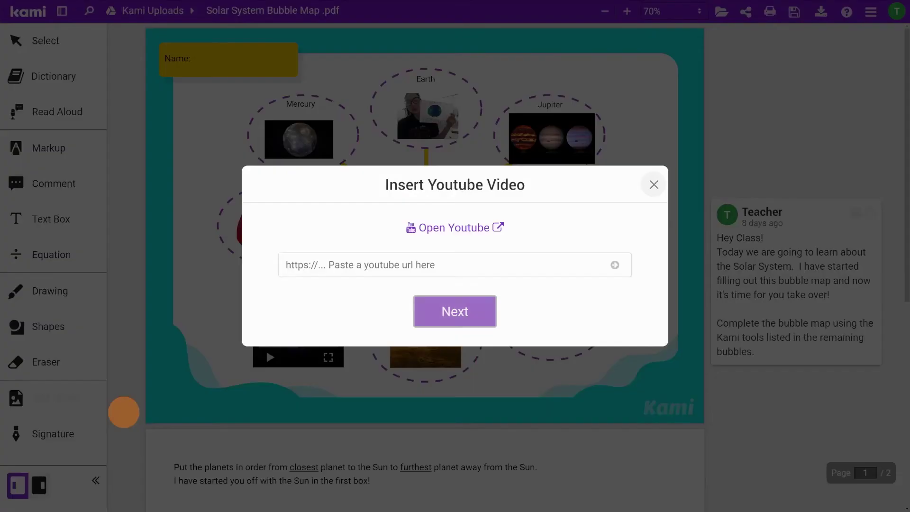
click(286, 264)
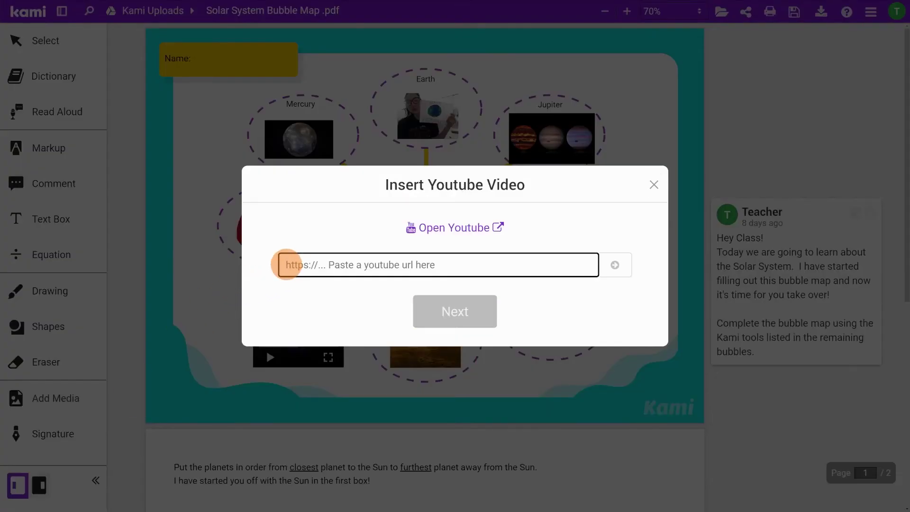
text(https://www.youtube.com/watch?v=epZdZaEQhS0)
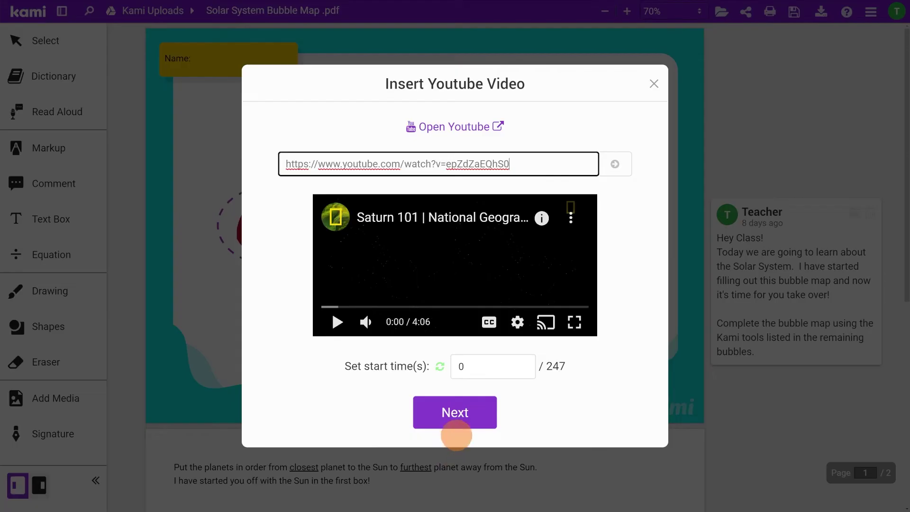
click(456, 412)
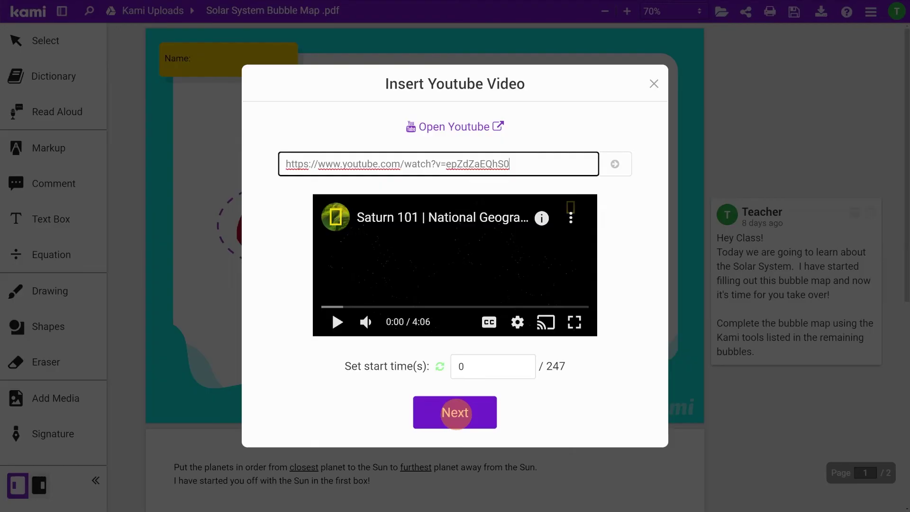
click(455, 412)
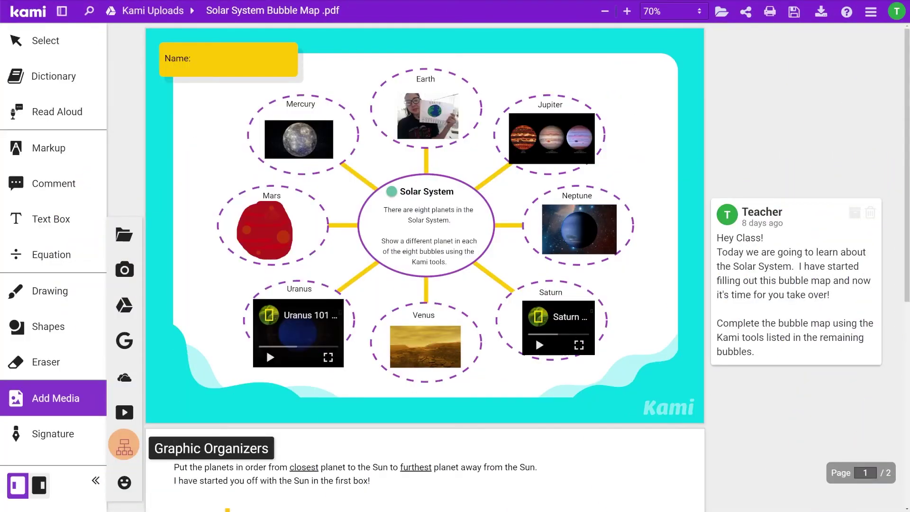
- Place Sequence Chart 9 on page 2, enlarge it, and position its first box over the sun
click(124, 444)
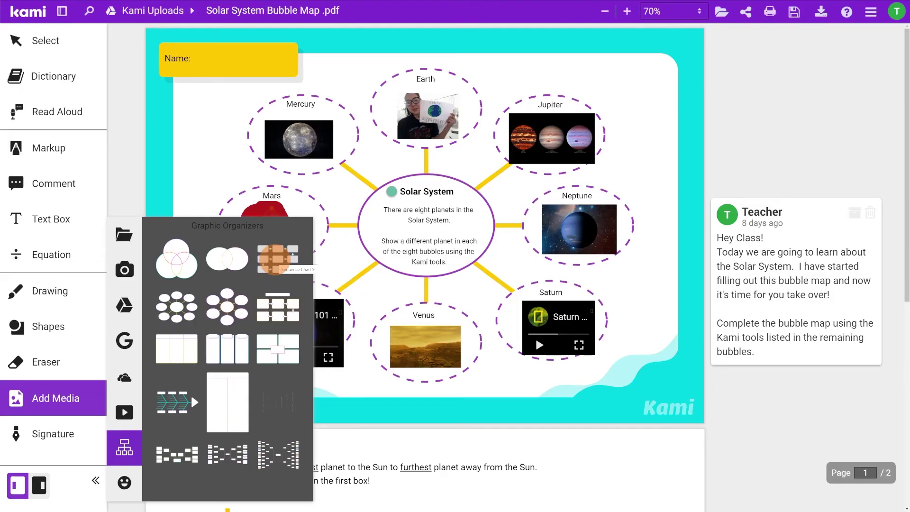
click(274, 258)
scroll(423, 444, down, 2)
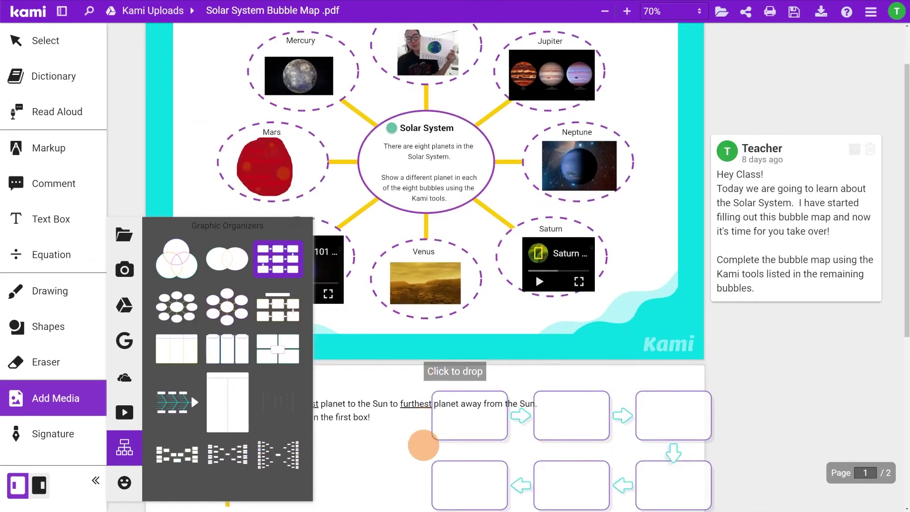
scroll(423, 445, down, 7)
click(344, 238)
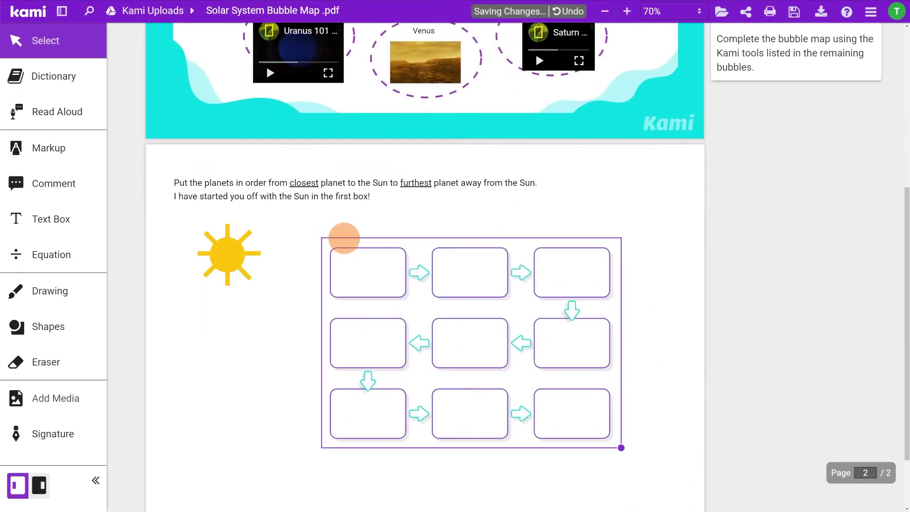
drag(621, 448, 706, 507)
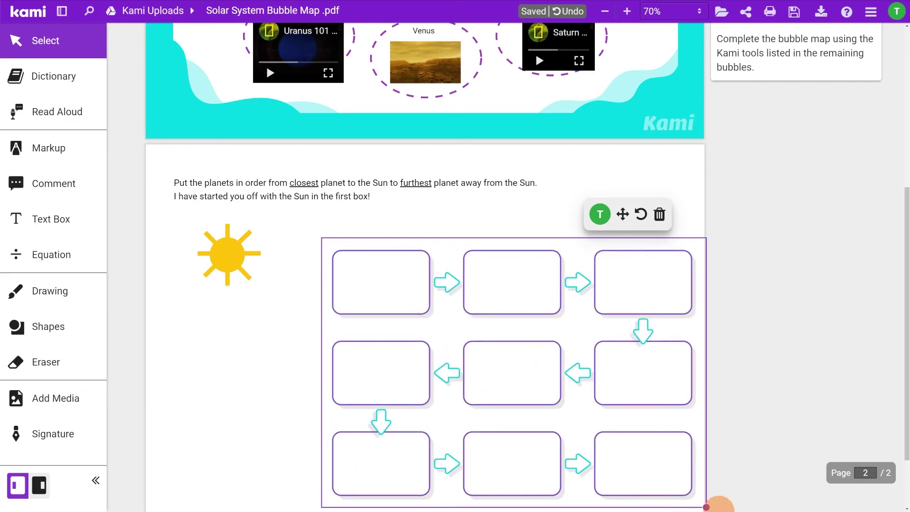
drag(641, 374, 489, 347)
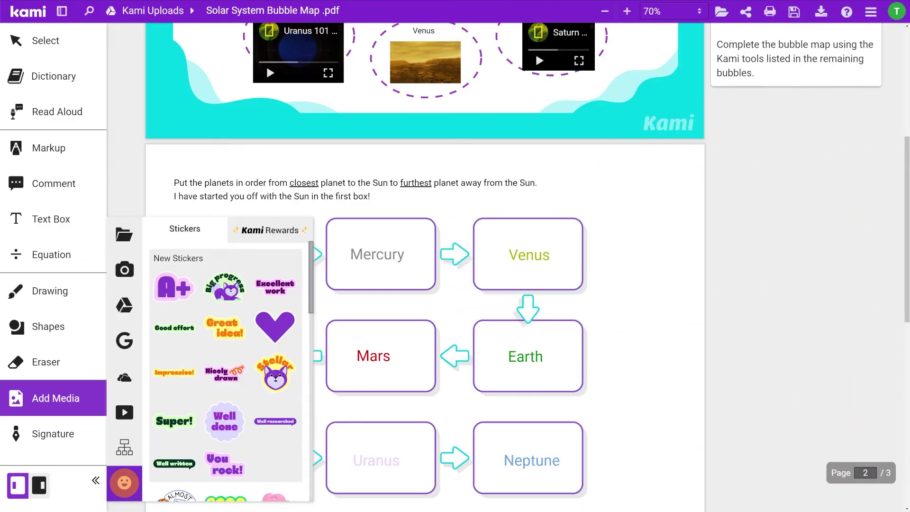
- Drop the purple Well done sticker beside Venus, then shift it right and enlarge it
click(225, 422)
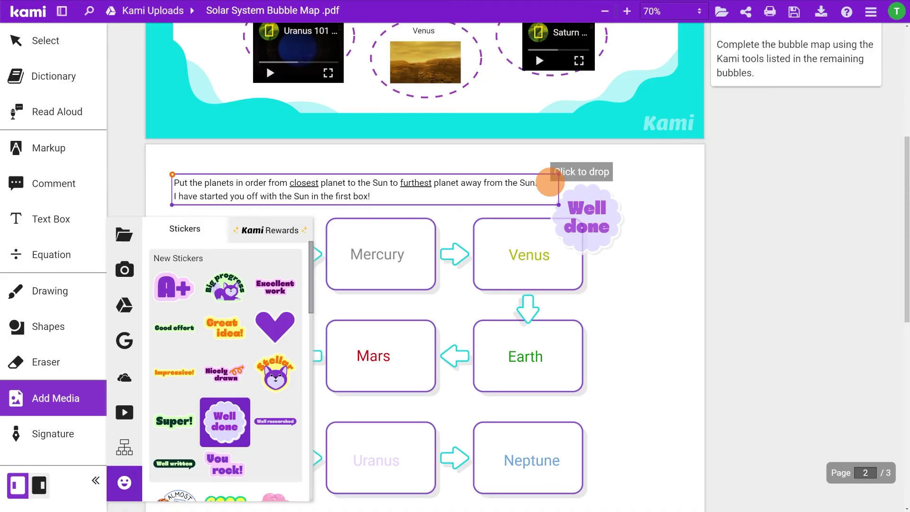
click(550, 181)
click(625, 256)
drag(623, 251, 638, 266)
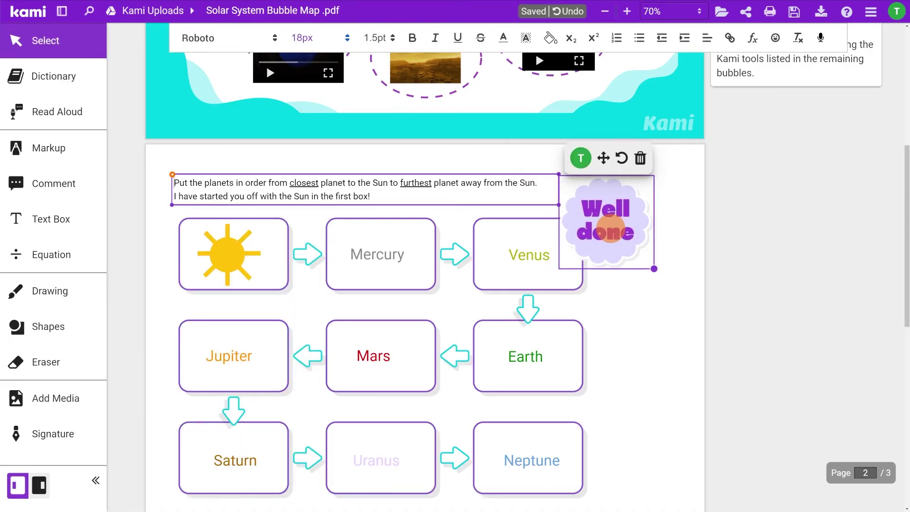
click(664, 298)
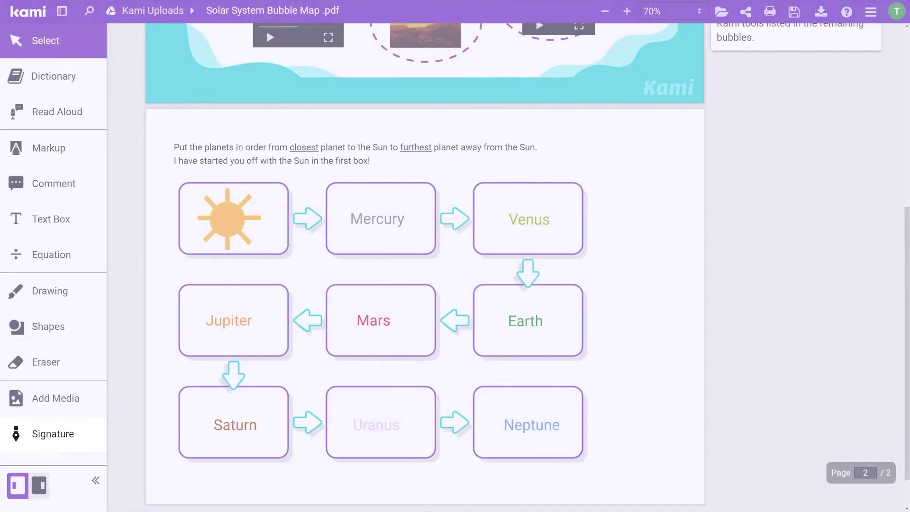
- Place the saved signature dated Oct 10, 2022 to the right of the Neptune box
click(46, 439)
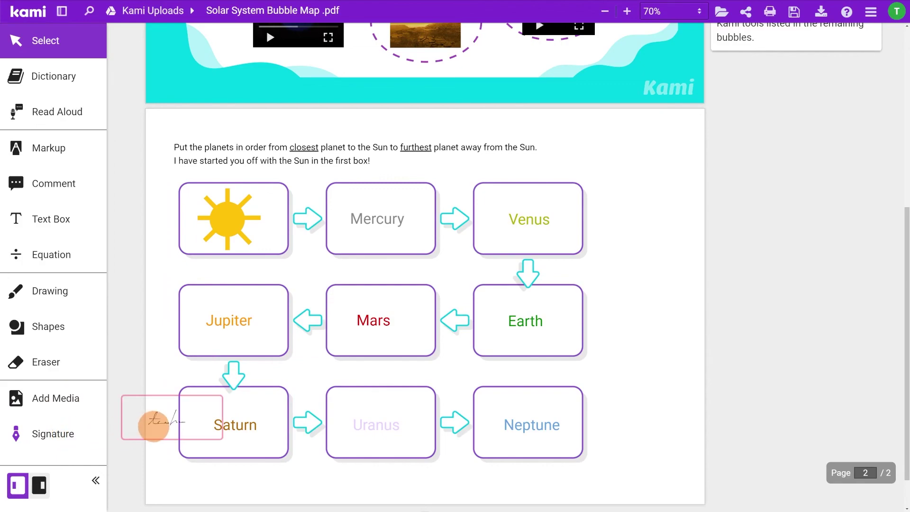
click(163, 420)
click(616, 361)
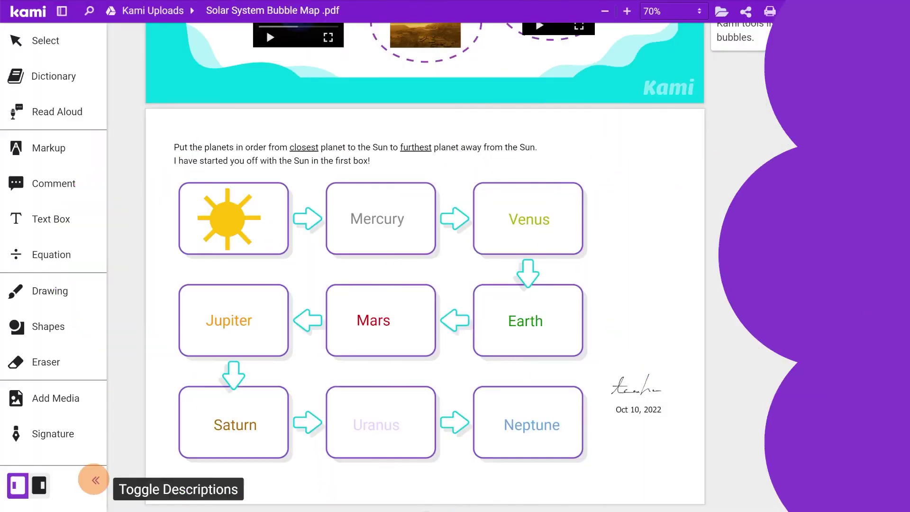
- Hide and restore the sidebar tool names, then move the toolbar right and back left
click(93, 480)
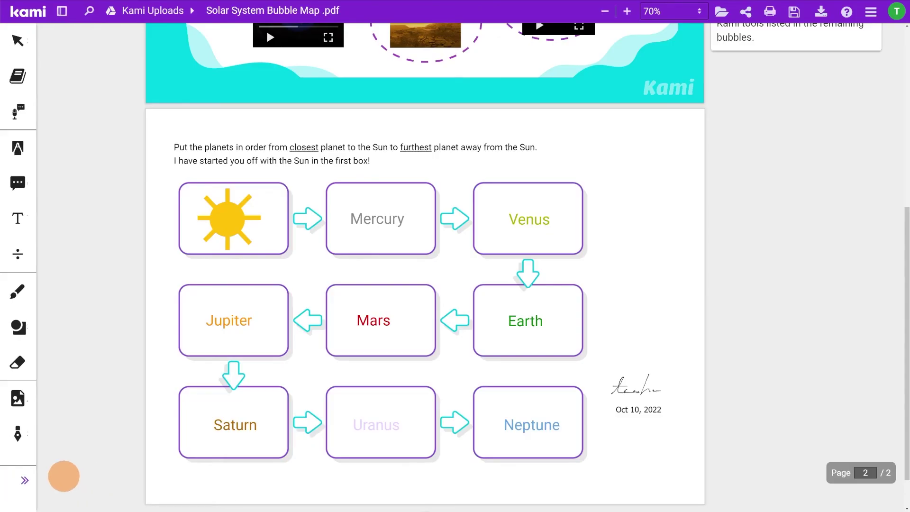
click(23, 480)
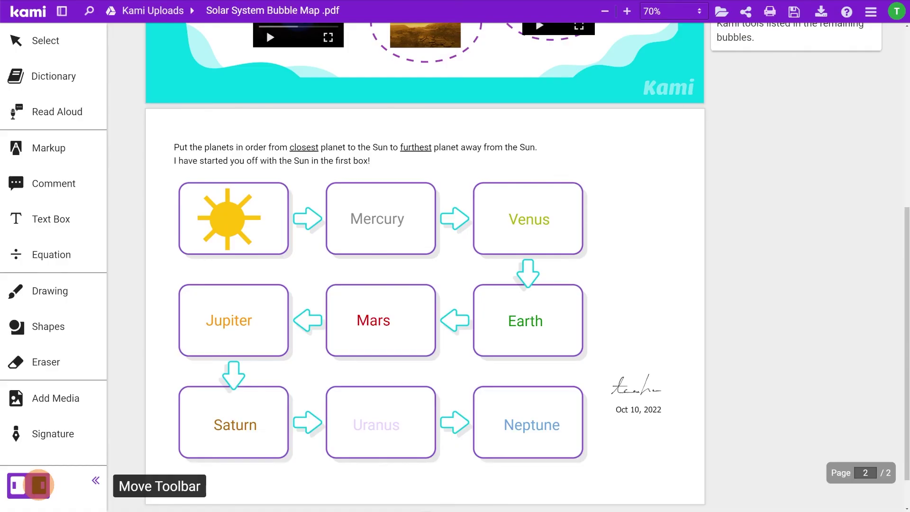
click(38, 485)
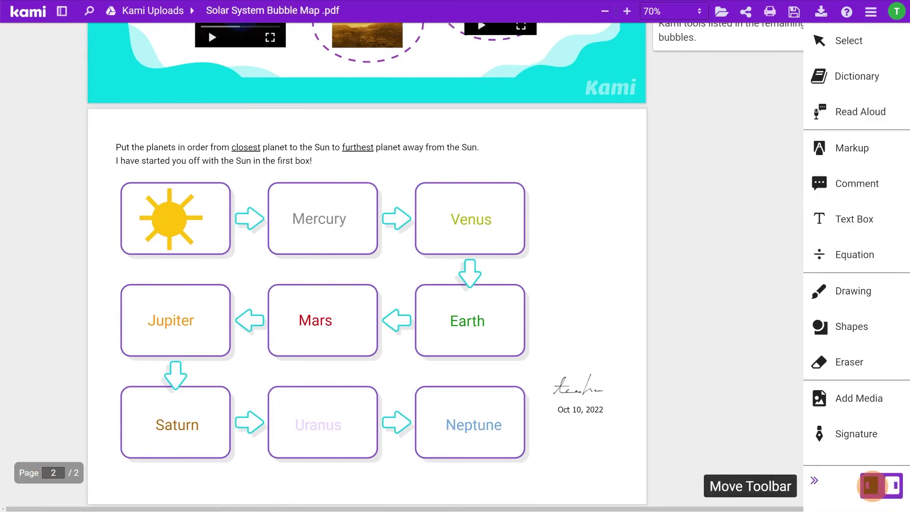
click(872, 485)
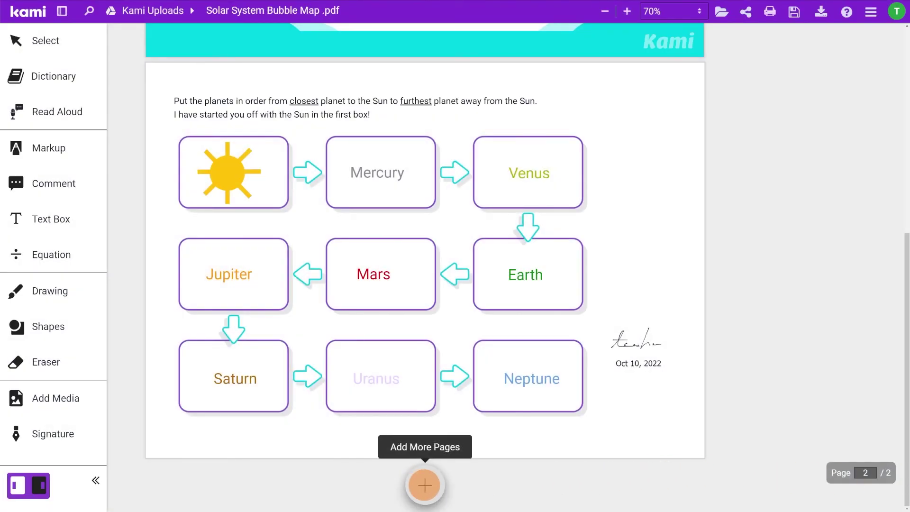
- Open Add New Pages with 1 Blank page and review the orientation choices, set to landscape
click(424, 485)
click(484, 232)
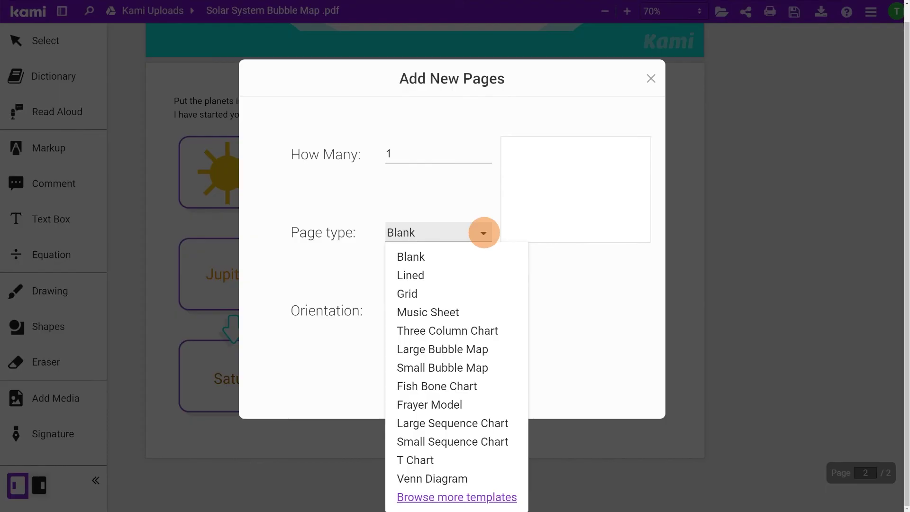
click(483, 233)
click(483, 312)
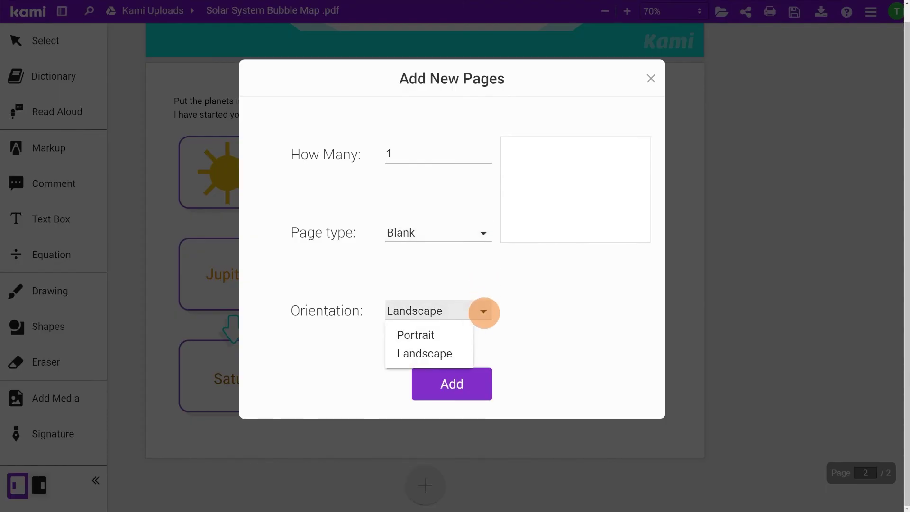